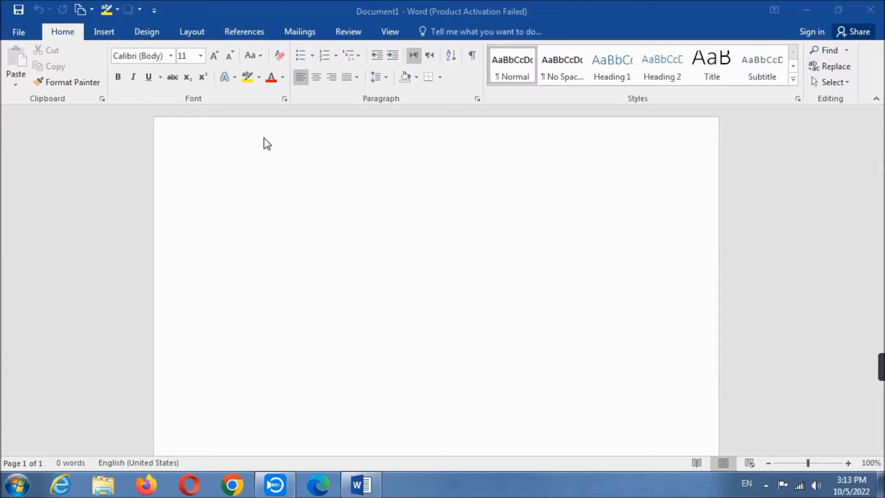
- Fill the blank document with sample paragraphs by entering =rand() in the body
click(267, 168)
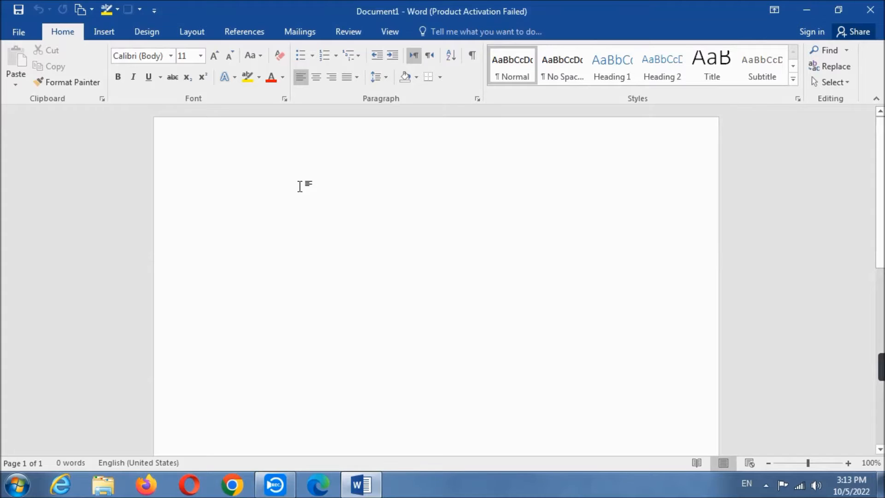
text(=)
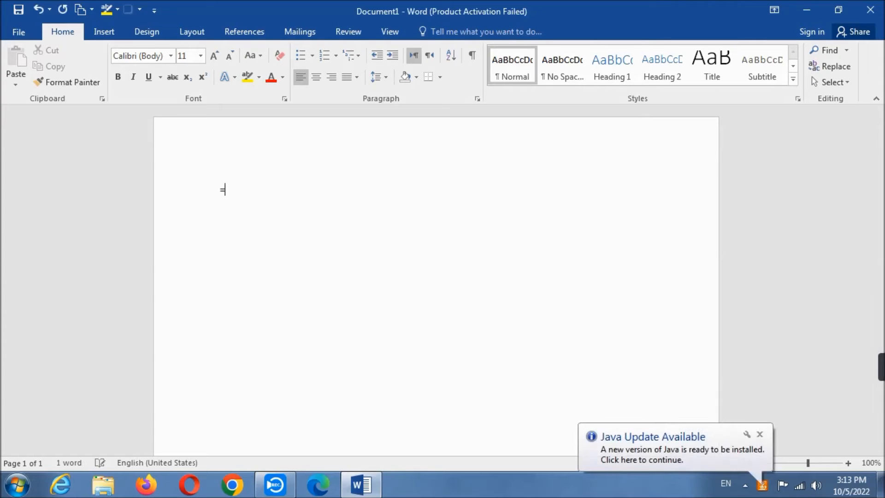
text(rand)
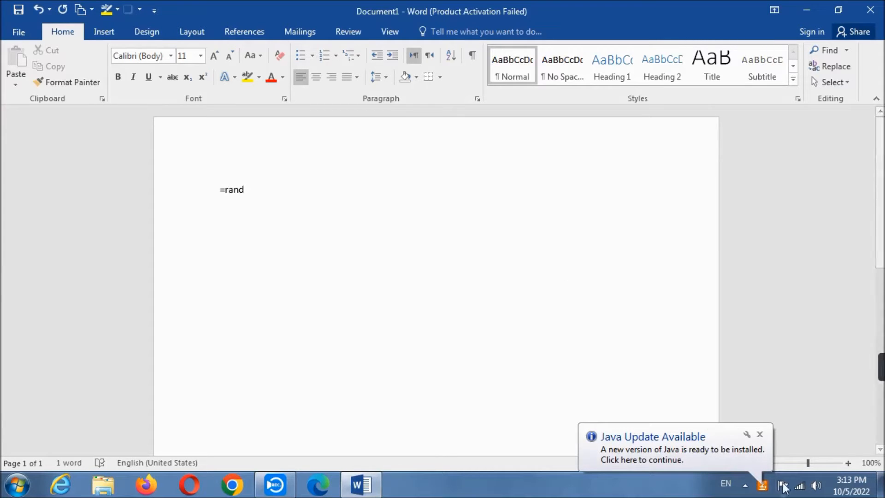
click(759, 434)
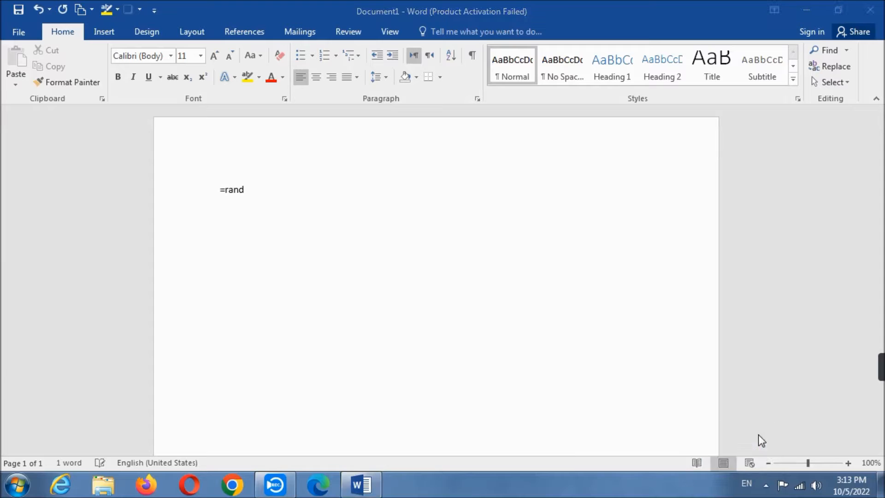
click(345, 203)
text(())
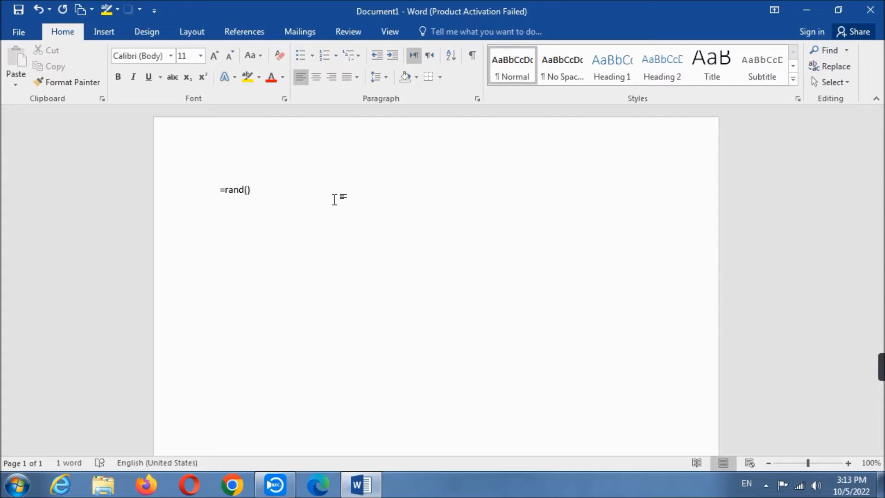
key(Return)
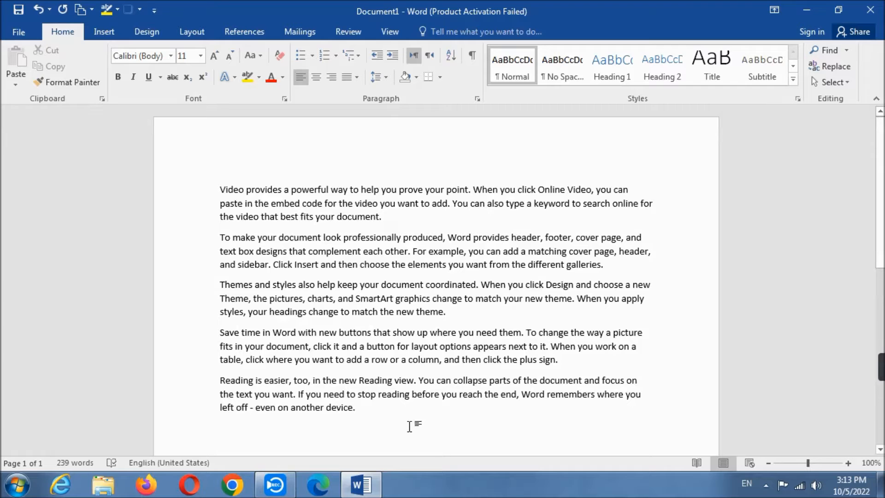
drag(368, 402, 349, 394)
click(371, 412)
key(super+plus)
click(173, 80)
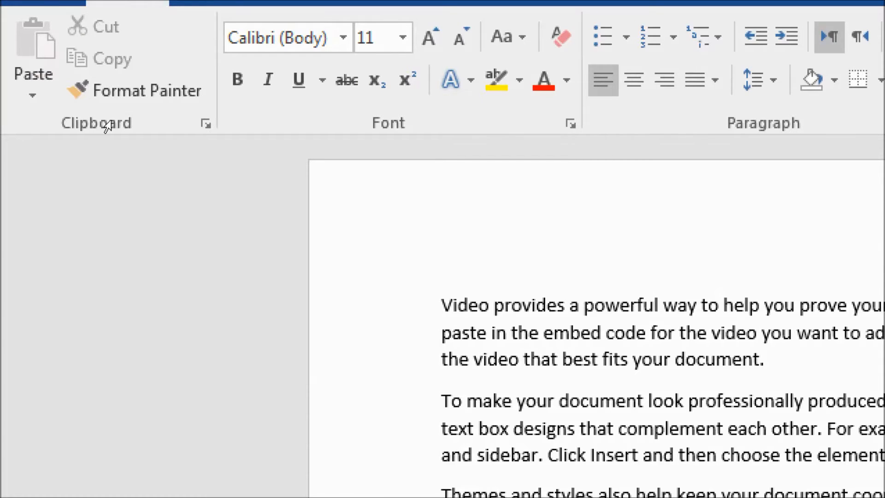
key(super+minus)
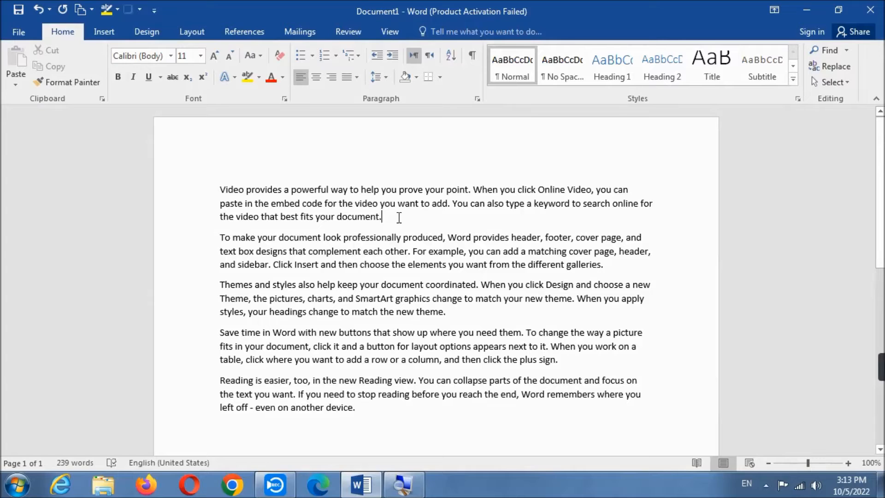
- Copy the whole first paragraph, beginning "Video provides a powerful way"
drag(382, 216, 206, 191)
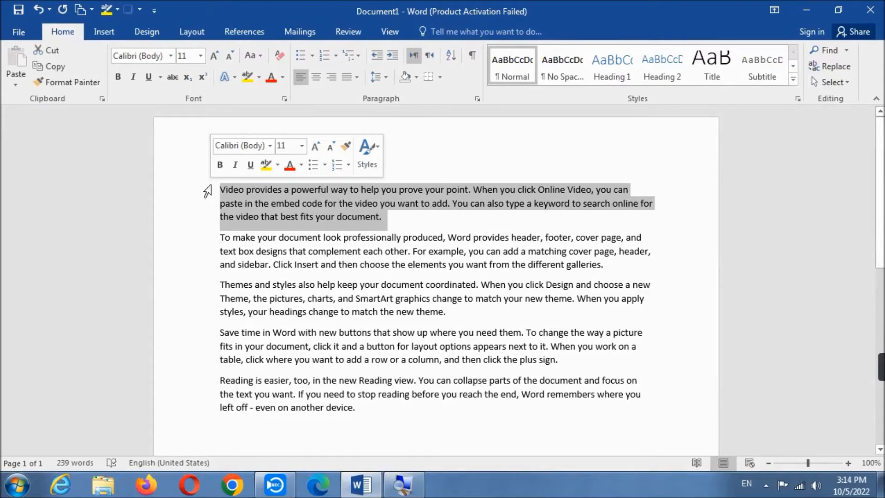
click(48, 64)
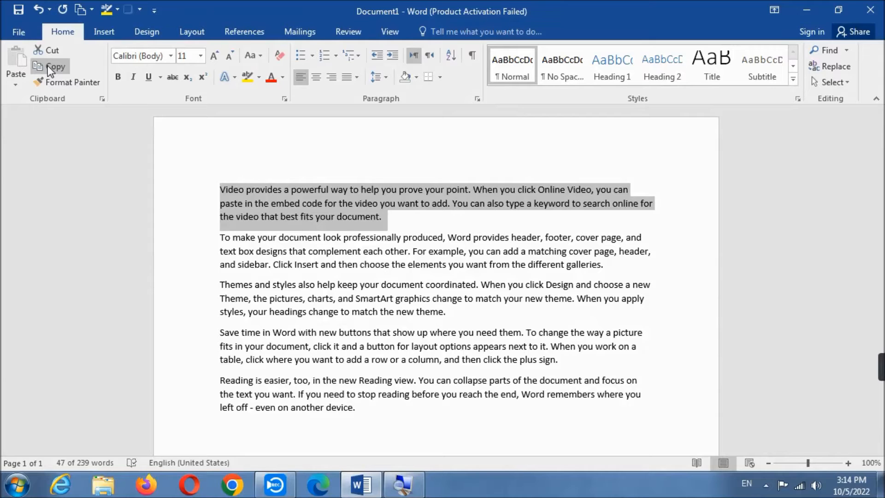
scroll(48, 65, down, 1)
scroll(48, 66, up, 1)
click(47, 65)
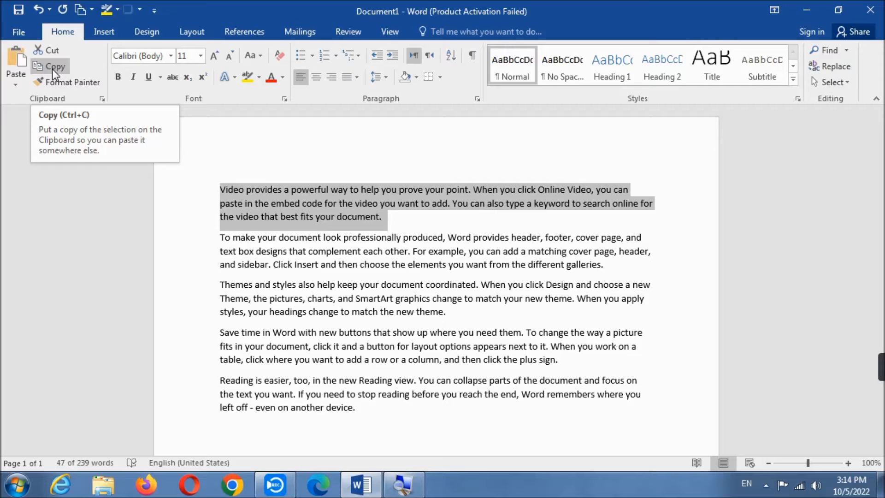
- Paste the copied paragraph on the empty line after the last paragraph of the document
click(223, 431)
scroll(240, 415, down, 1)
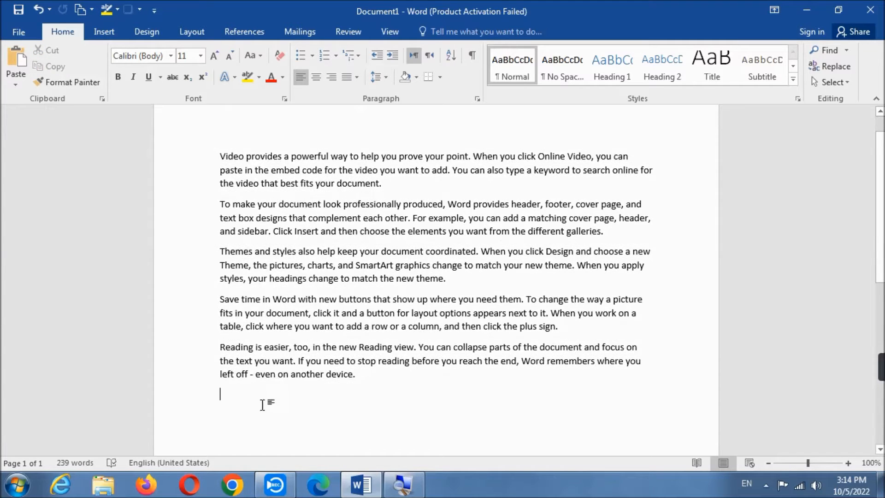
scroll(268, 401, down, 2)
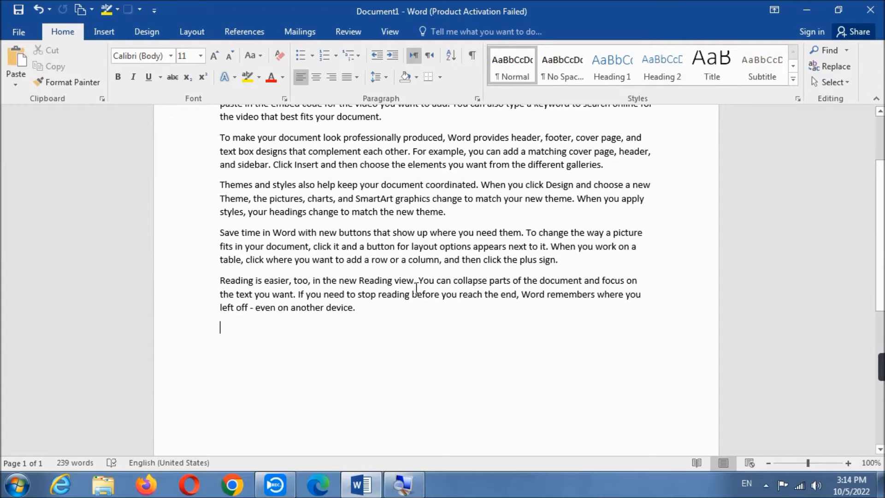
scroll(392, 197, up, 3)
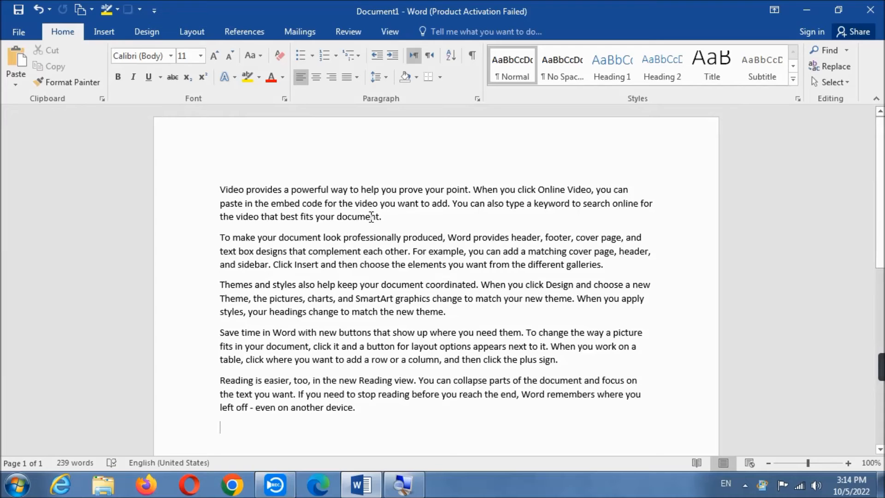
scroll(399, 209, down, 3)
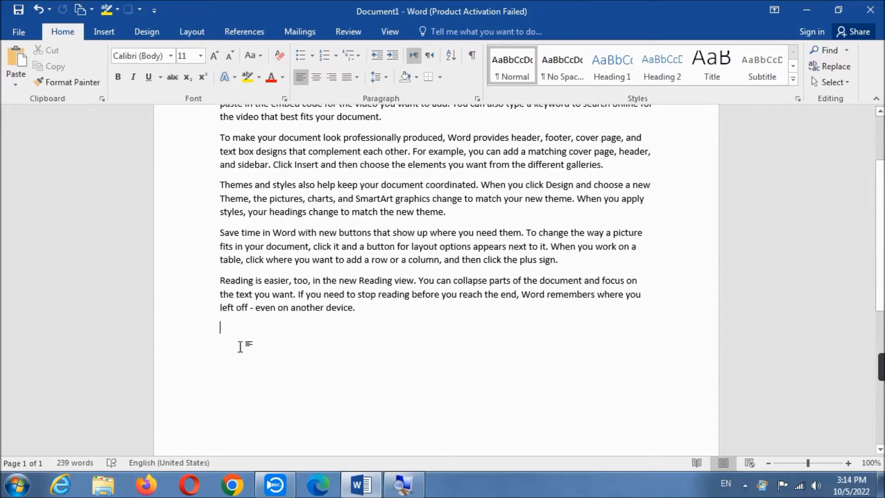
click(12, 53)
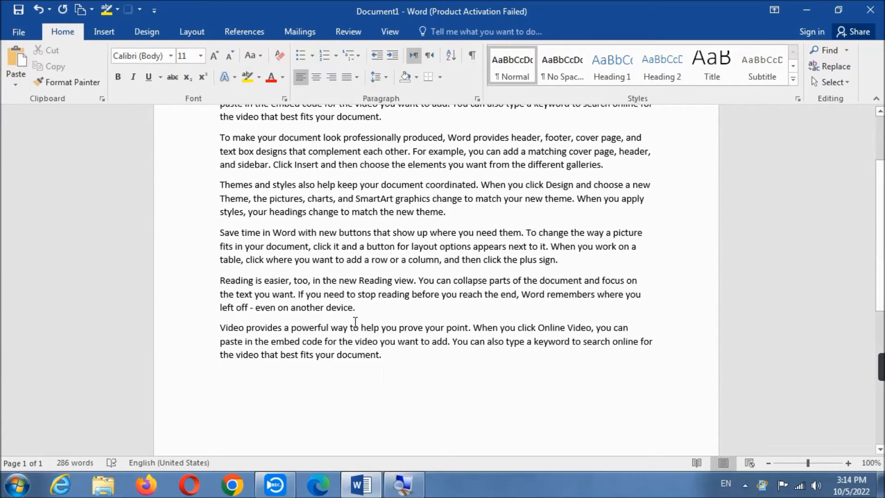
scroll(308, 204, up, 2)
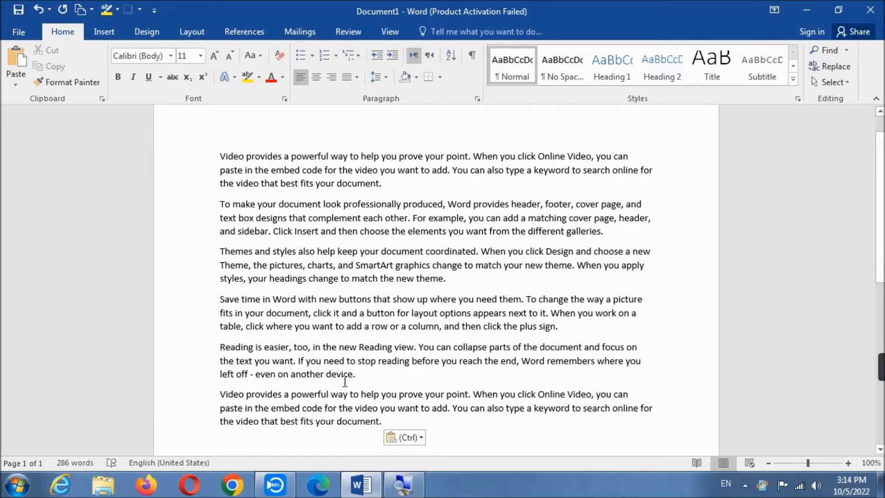
scroll(353, 384, down, 1)
- Cut the first paragraph, beginning "Video provides a powerful way", from the top of the document
scroll(354, 383, up, 2)
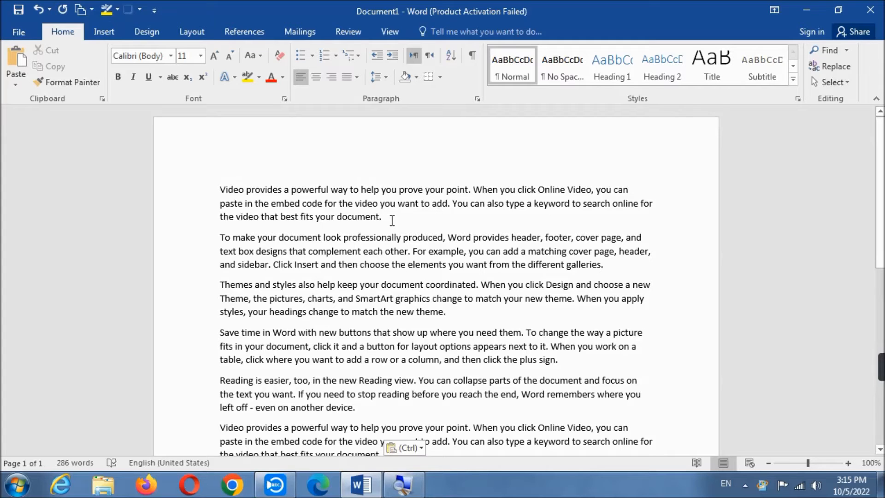
drag(392, 221, 217, 193)
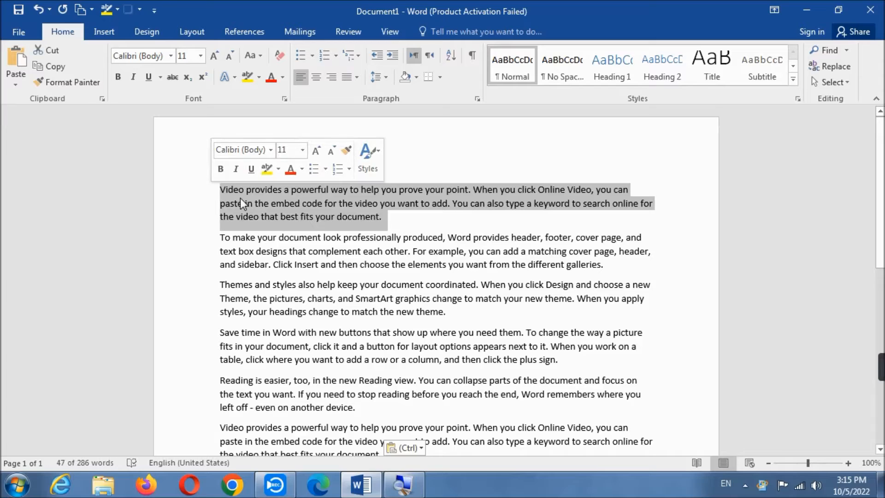
click(59, 48)
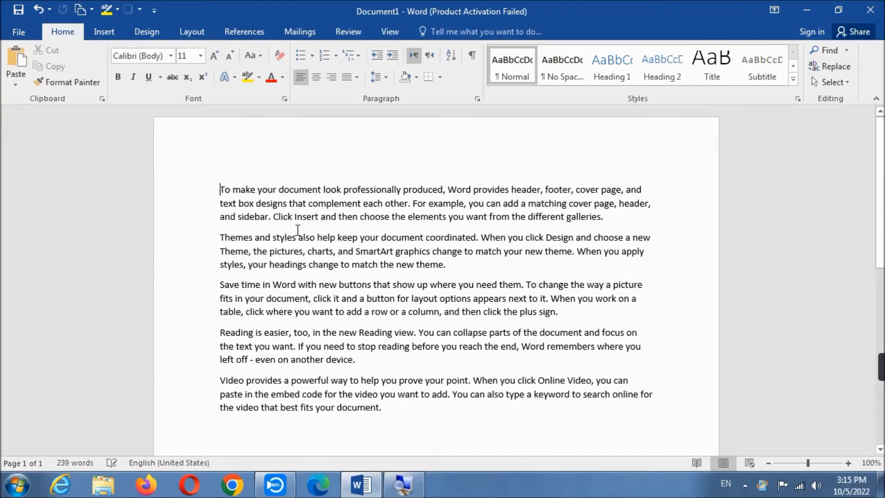
- Paste the cut paragraph on the empty line at the end of the document
scroll(222, 266, down, 5)
click(222, 266)
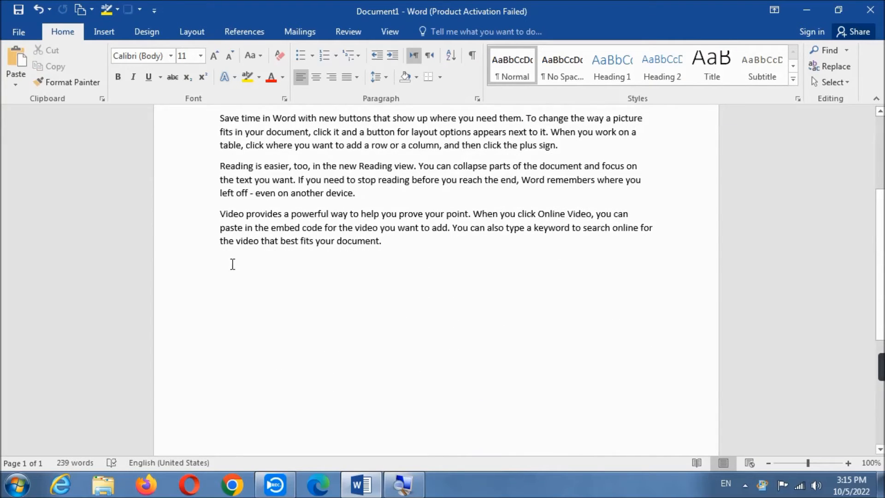
click(16, 60)
scroll(311, 274, up, 3)
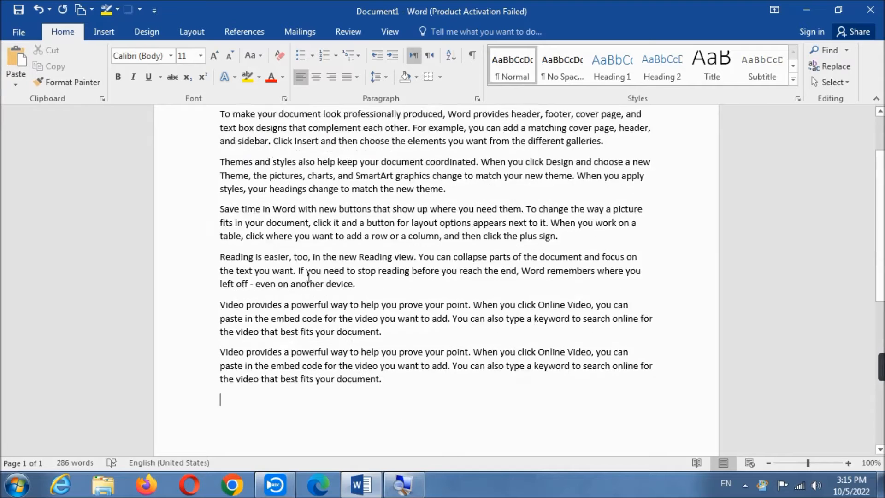
scroll(311, 274, up, 1)
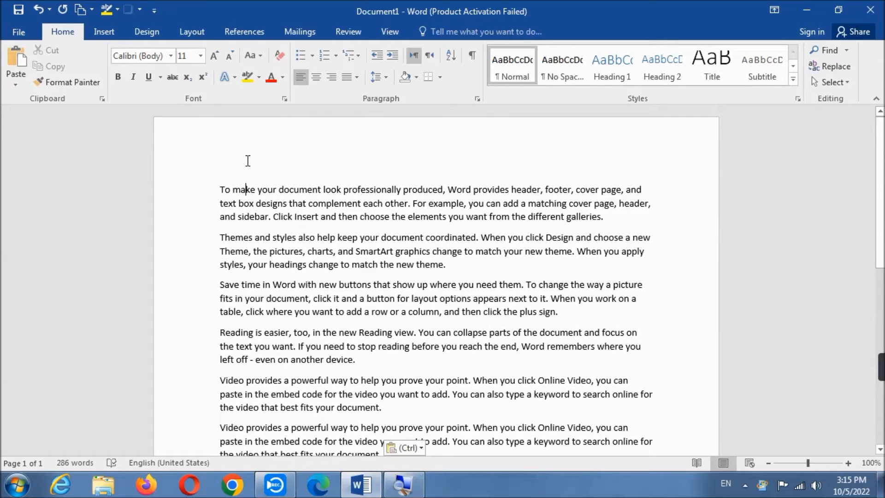
scroll(254, 249, down, 3)
click(441, 356)
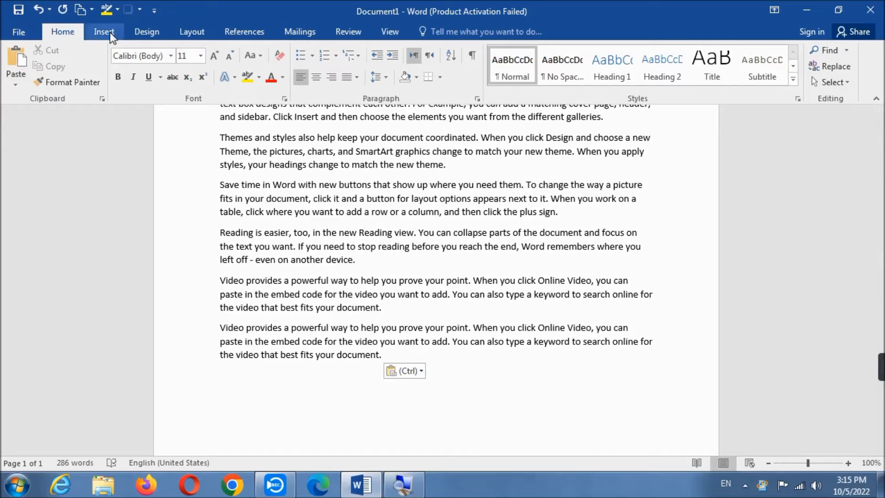
- Change the font of the first paragraph, beginning "To make your document", to Bodoni MT Black
scroll(281, 164, up, 3)
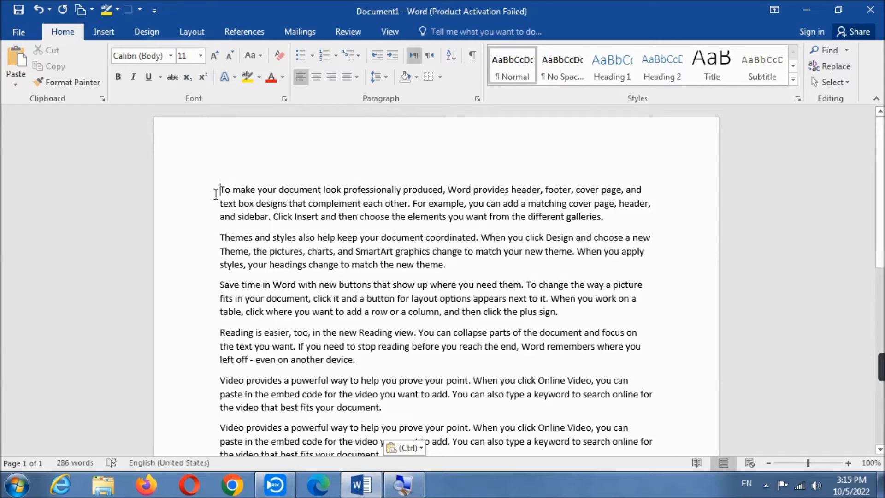
drag(219, 190, 640, 223)
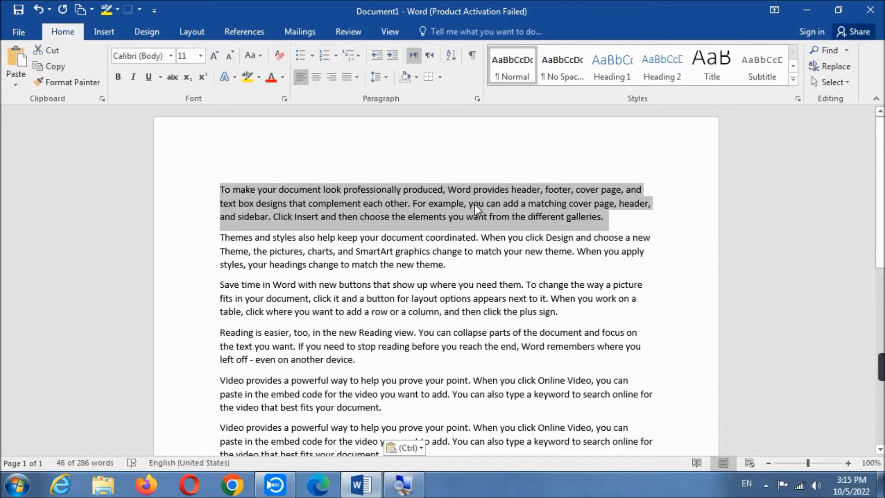
click(171, 57)
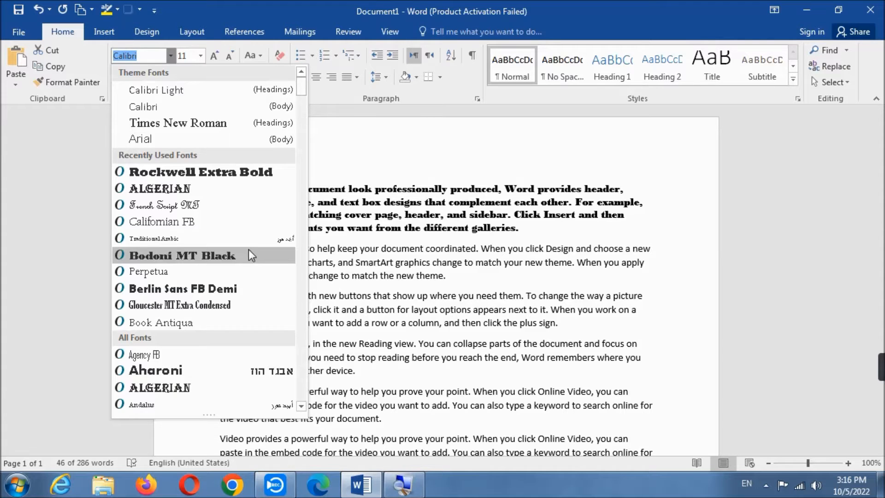
click(248, 254)
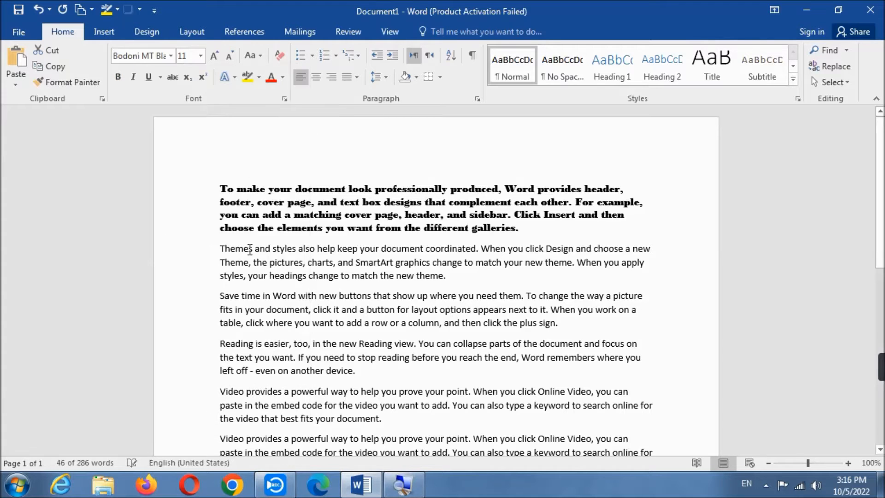
- Set the font of the whole first paragraph to Berlin Sans FB Demi
click(533, 233)
drag(533, 233, 220, 188)
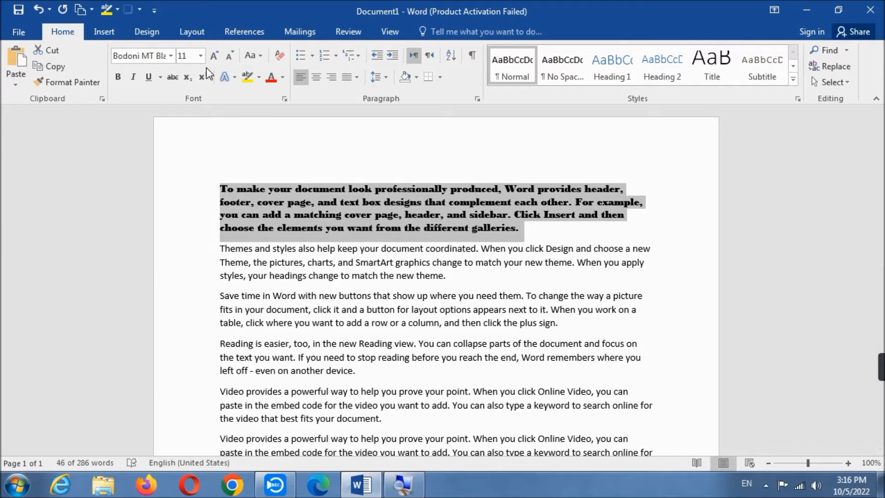
click(170, 56)
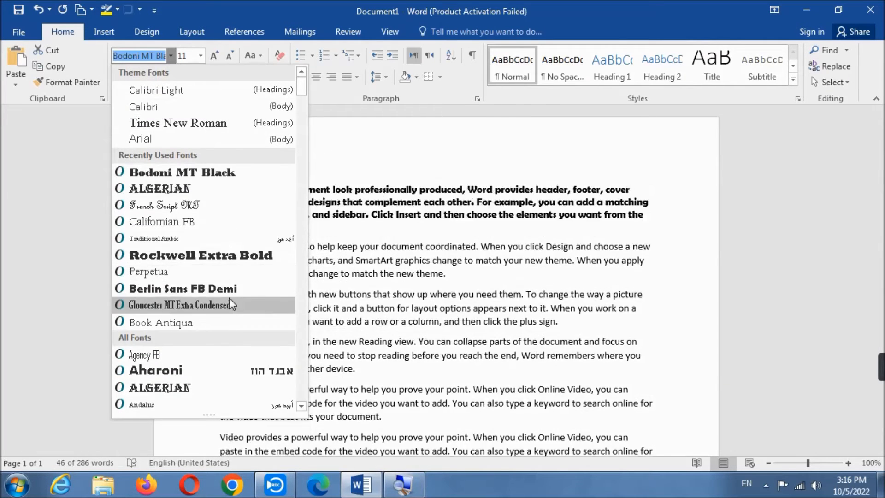
click(229, 293)
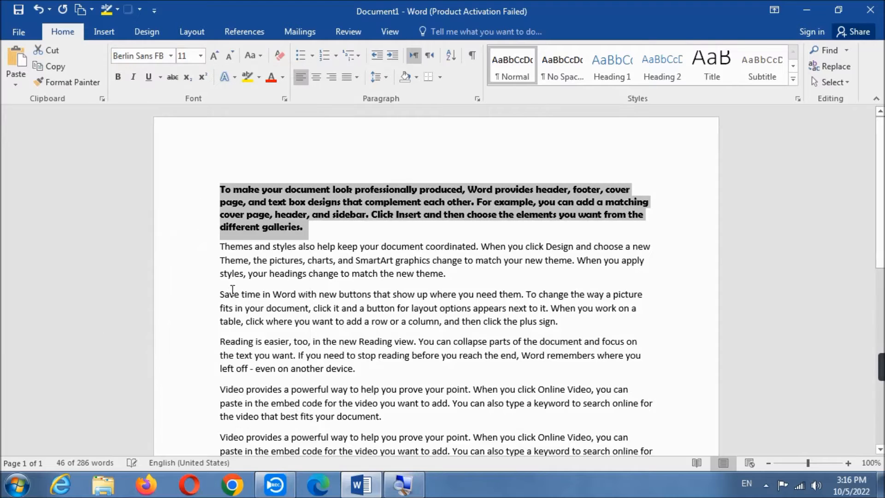
click(331, 235)
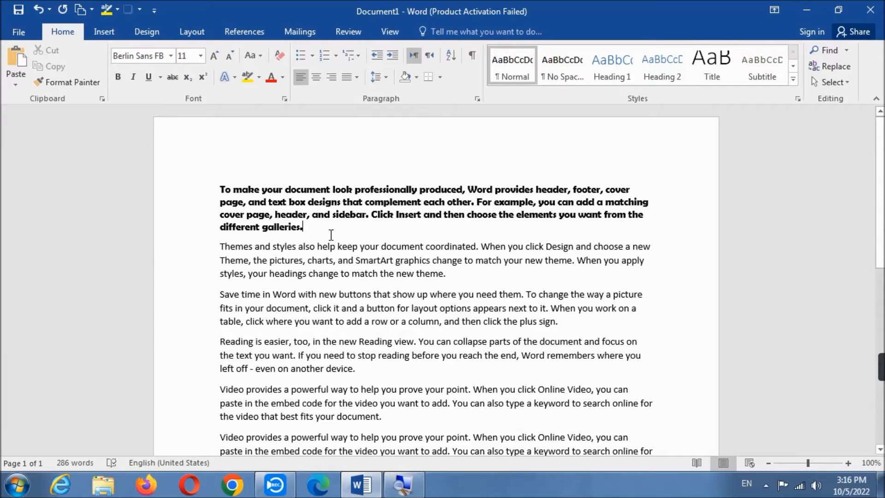
scroll(331, 234, down, 2)
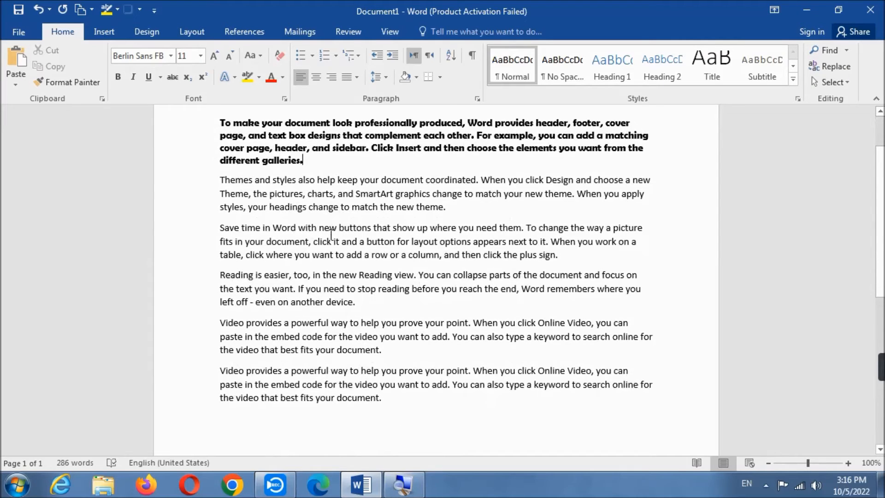
scroll(331, 235, up, 2)
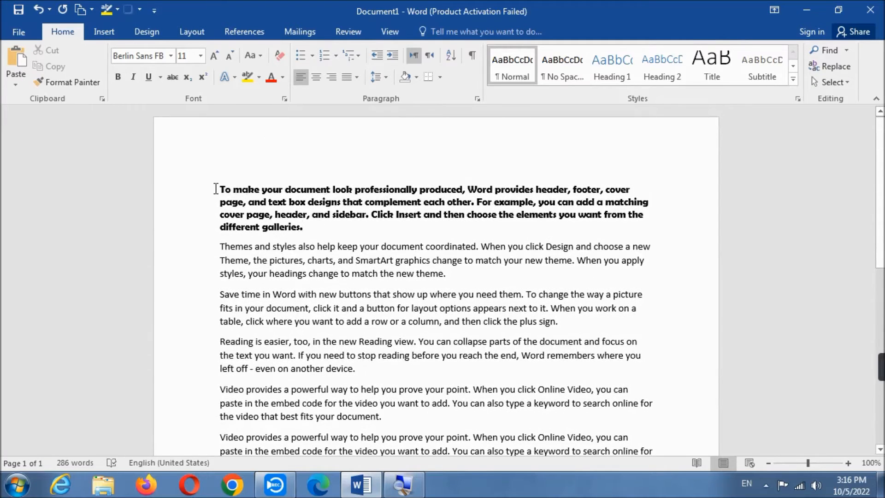
click(170, 56)
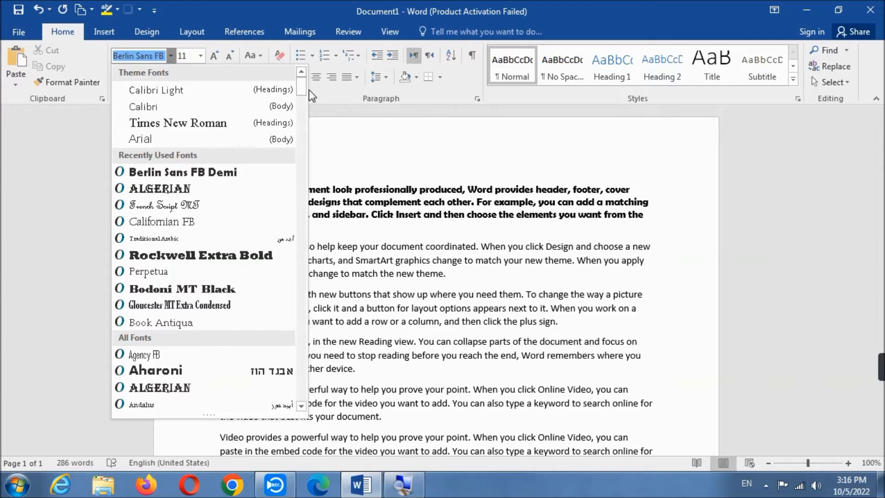
click(392, 220)
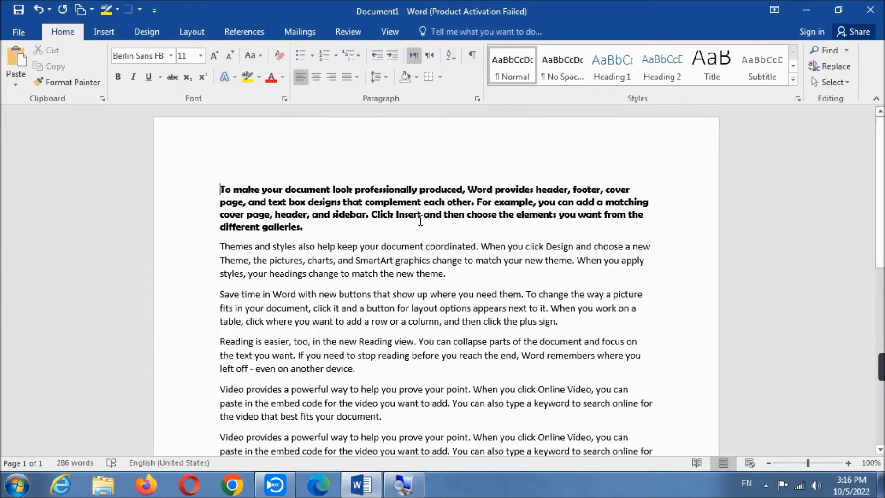
click(171, 56)
drag(304, 92, 298, 177)
click(333, 190)
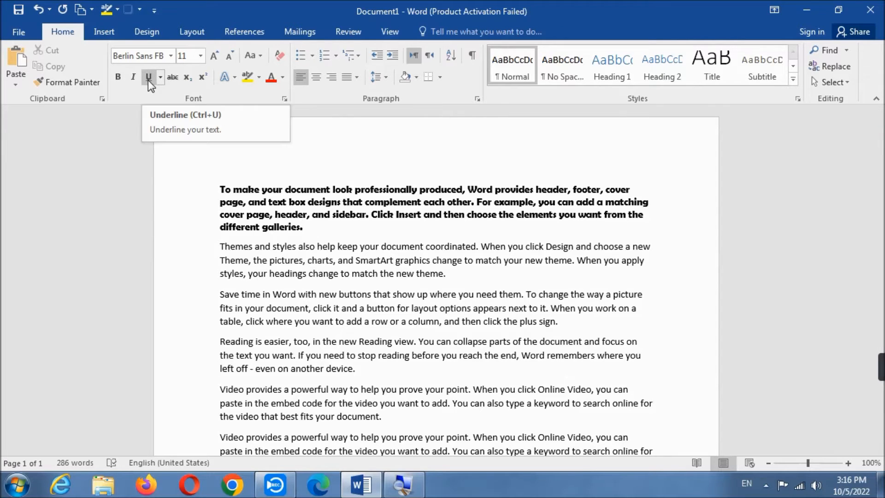
- Make the second paragraph, beginning "Themes and styles", bold
scroll(396, 214, down, 1)
drag(464, 243, 204, 223)
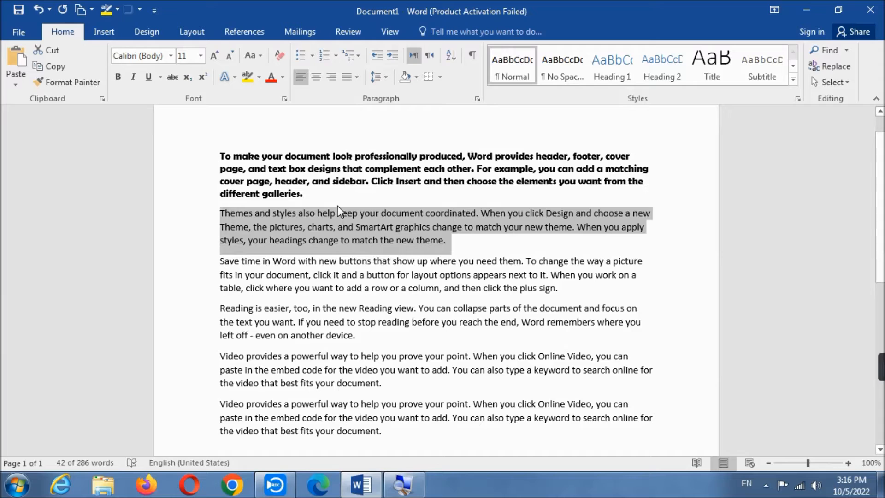
click(122, 77)
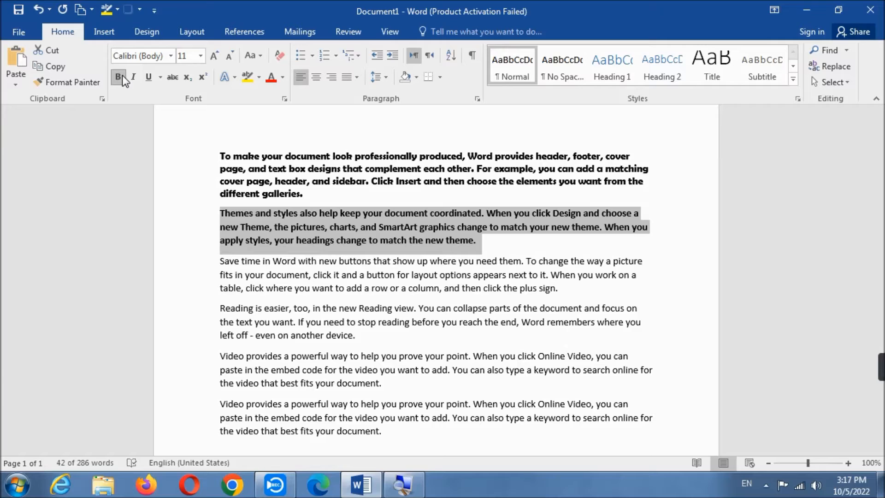
click(123, 76)
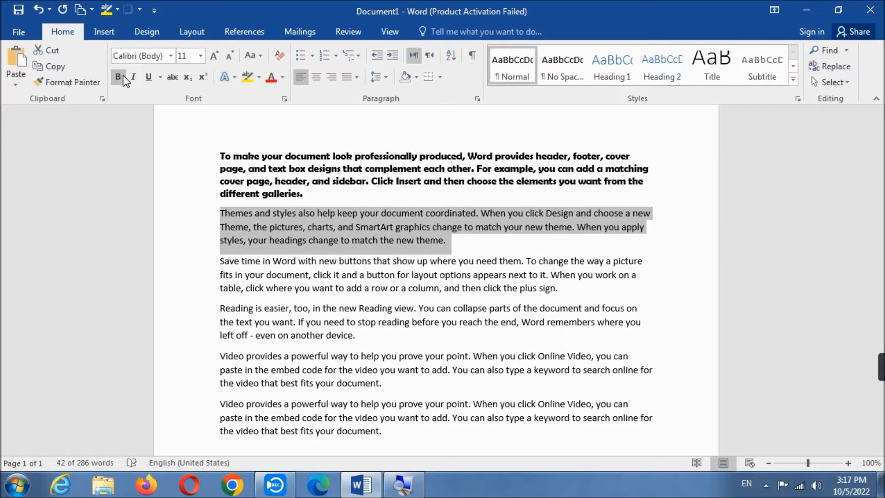
click(119, 76)
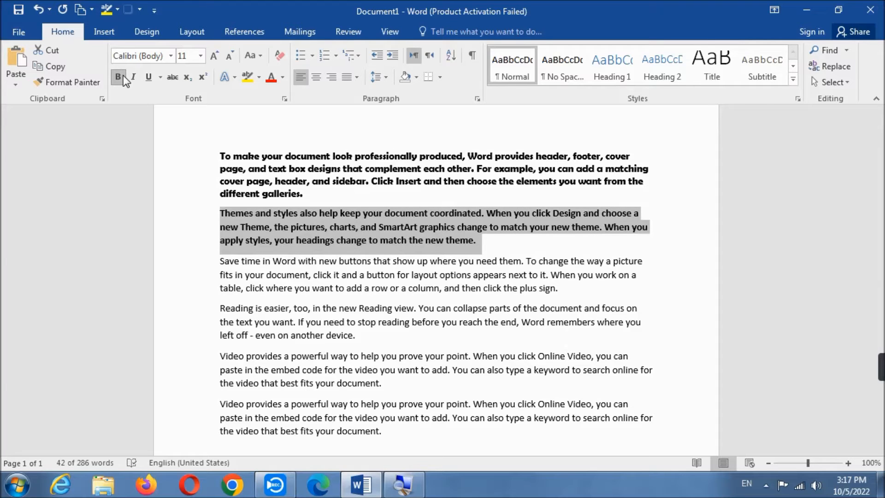
click(493, 239)
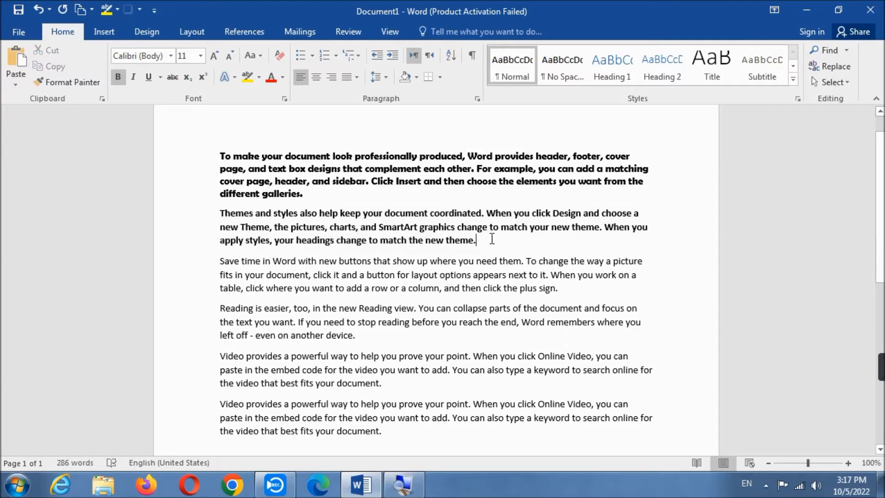
click(364, 275)
click(383, 226)
click(401, 275)
- Italicize the fourth paragraph, beginning "Reading is easier"
click(362, 337)
drag(362, 337, 204, 312)
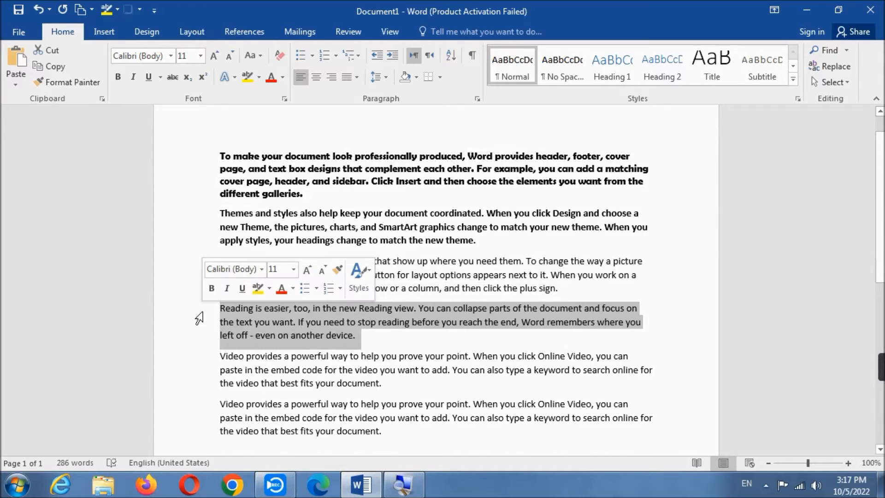
click(138, 79)
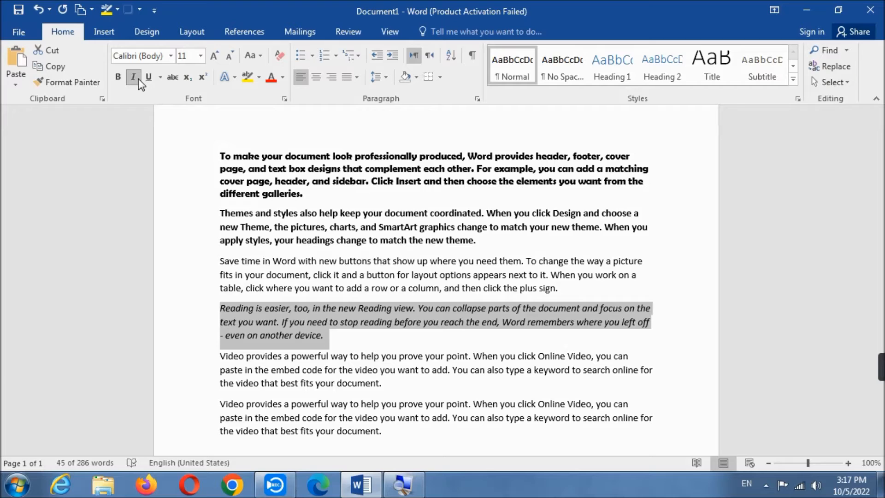
click(138, 78)
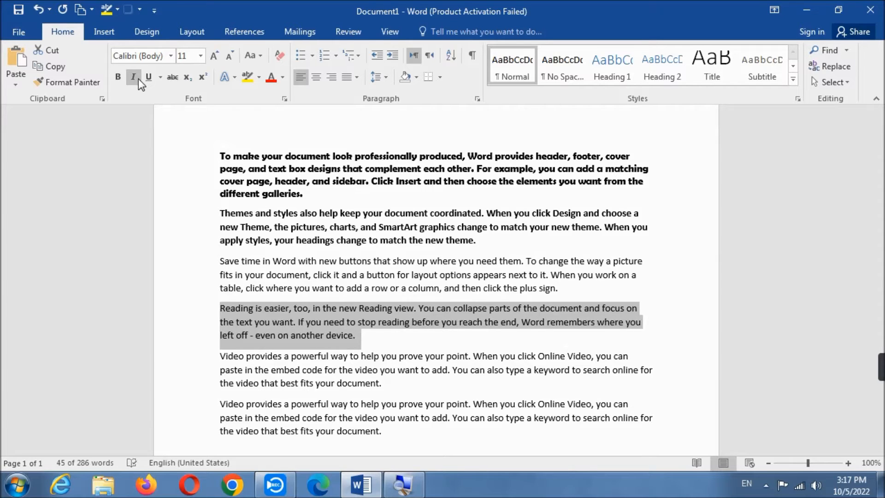
click(138, 79)
click(342, 334)
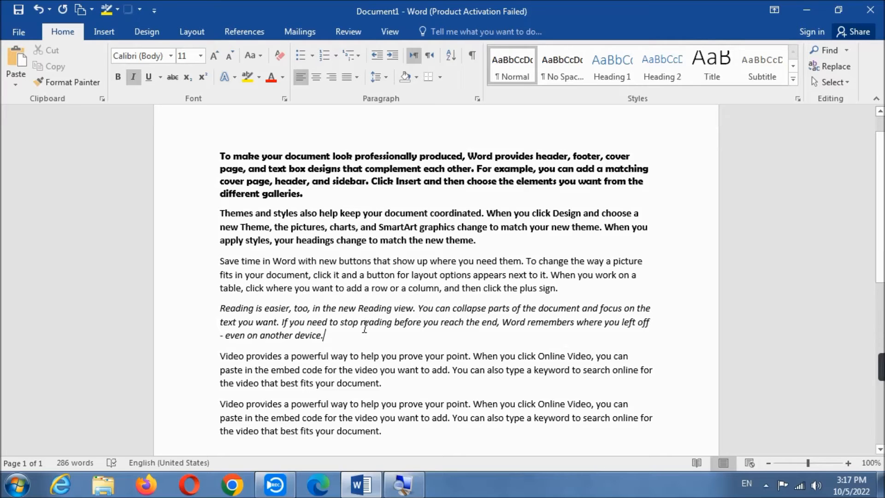
drag(326, 333, 253, 330)
click(339, 338)
- Underline all six paragraphs of the document with a single line
scroll(411, 398, down, 1)
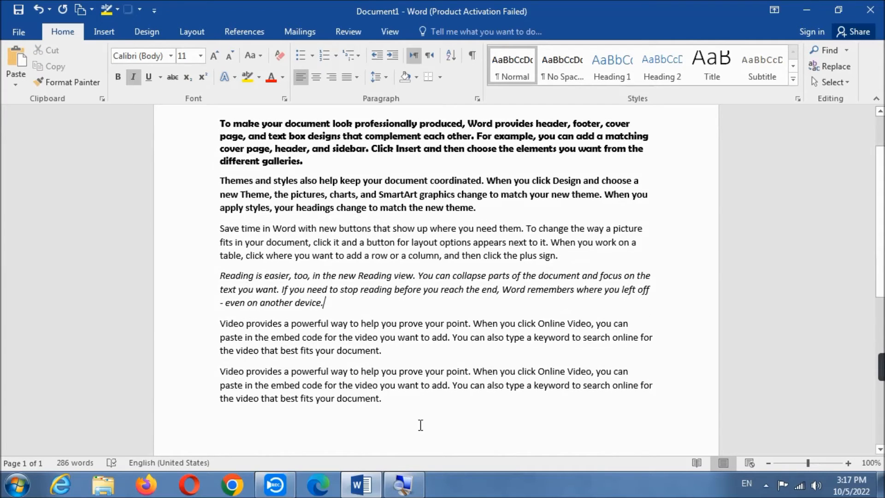
drag(407, 403, 224, 112)
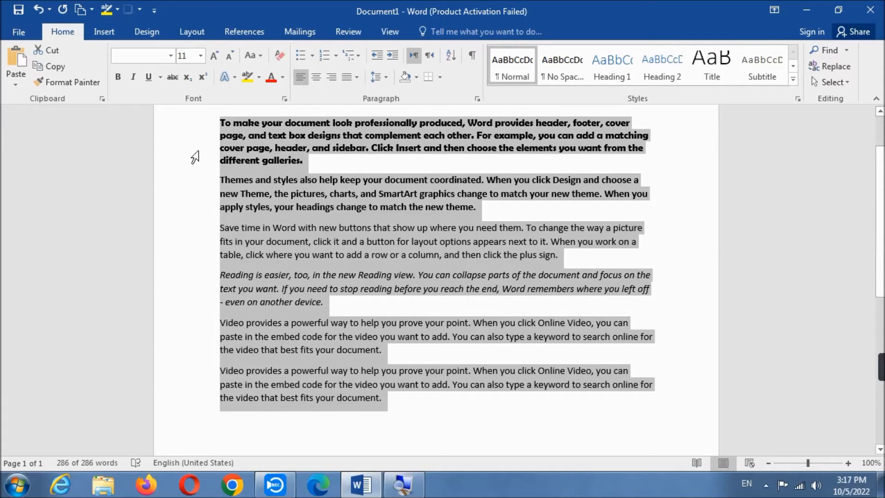
click(148, 77)
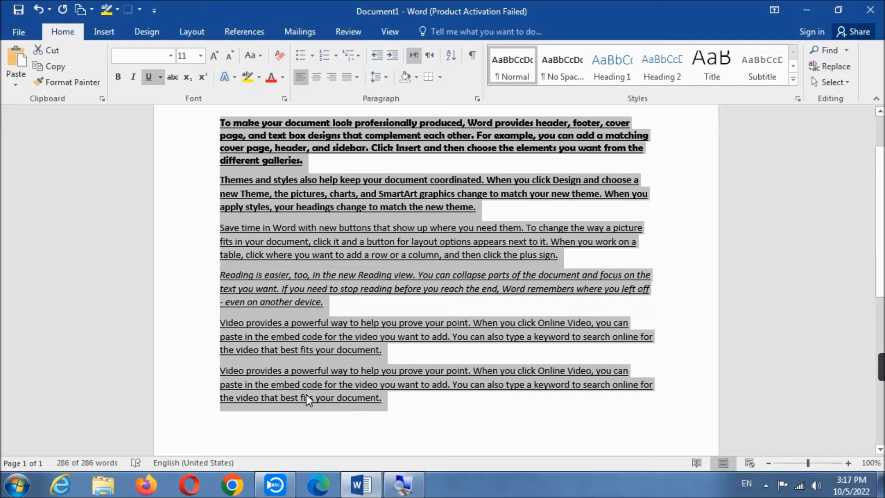
scroll(461, 170, up, 2)
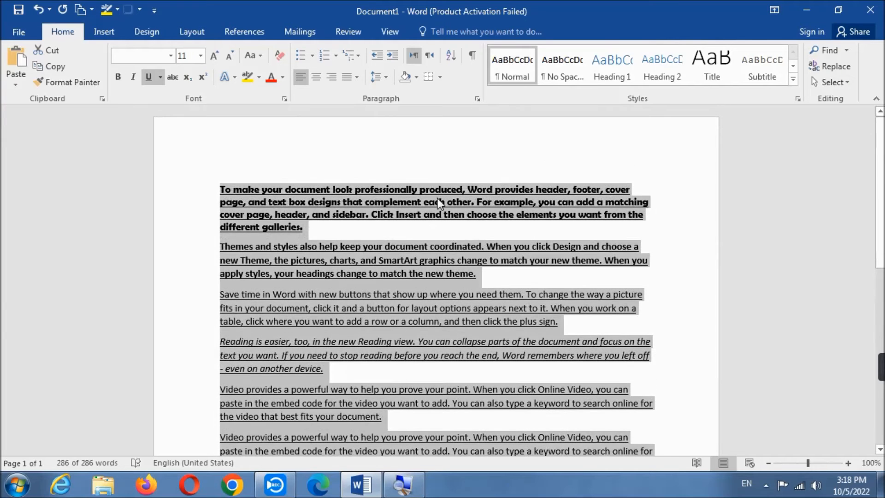
scroll(458, 148, down, 4)
click(426, 333)
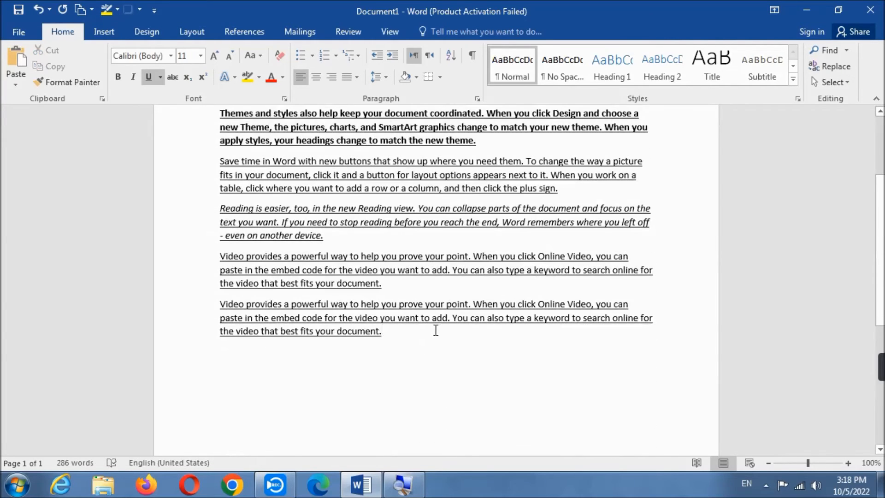
scroll(521, 238, up, 4)
- Remove the underline from the first paragraph, beginning "To make your document"
click(305, 228)
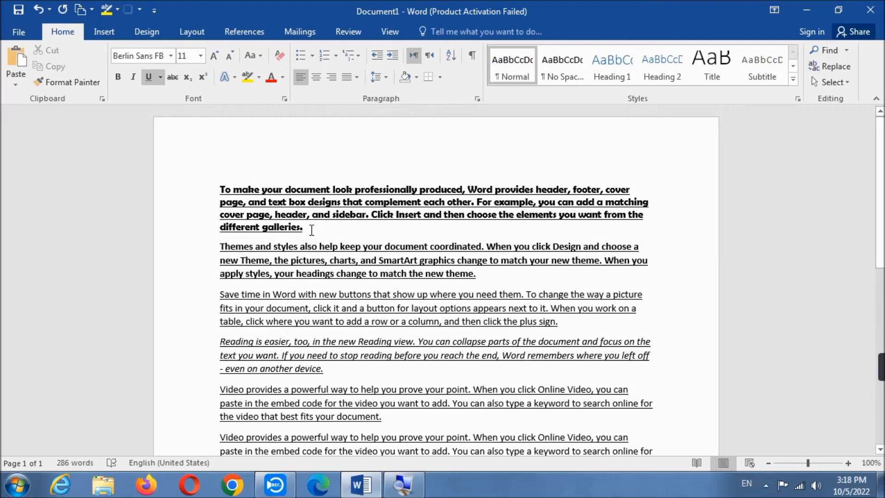
drag(319, 226, 198, 196)
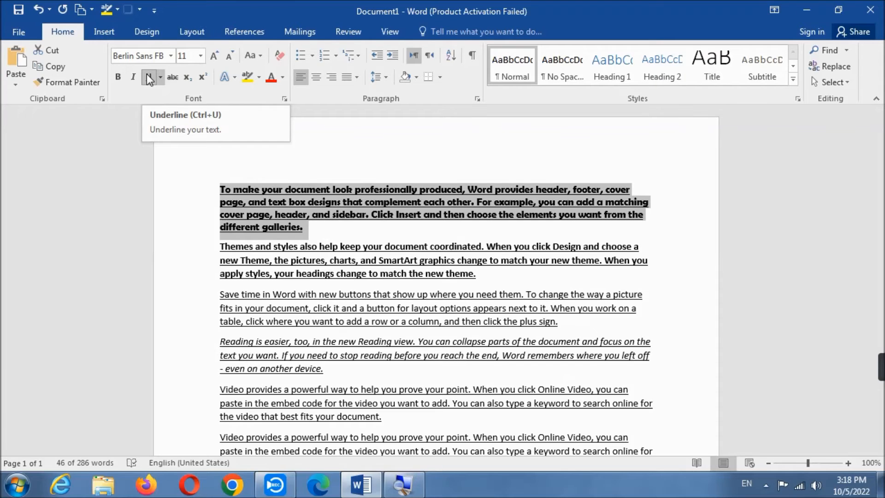
click(146, 74)
click(354, 234)
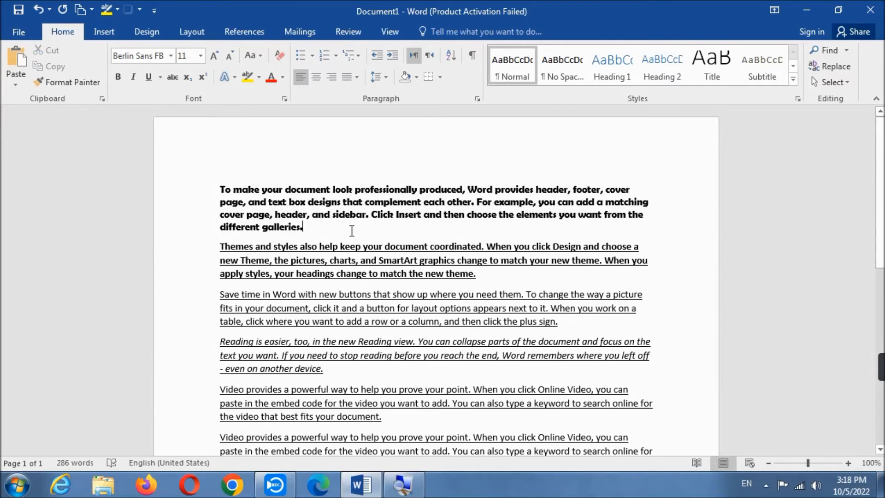
- Set the underline color to the standard orange and underline the first paragraph with it
click(160, 77)
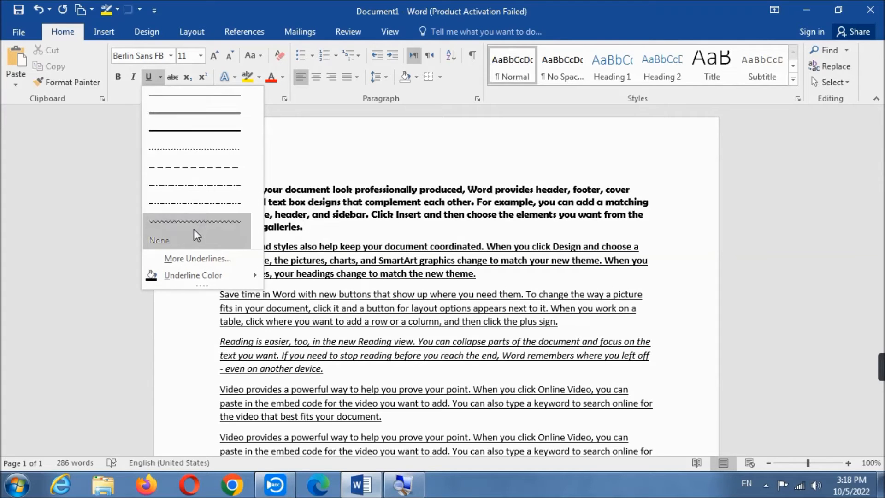
mouse_move(209, 279)
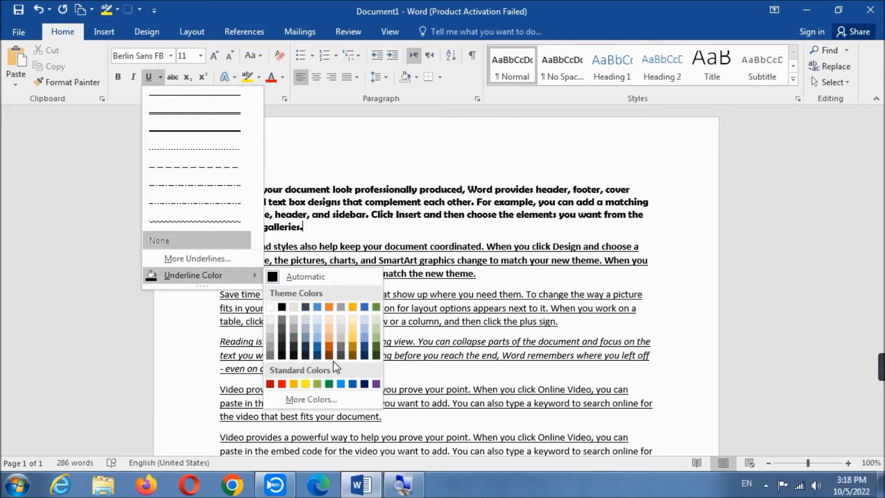
click(292, 383)
double_click(198, 190)
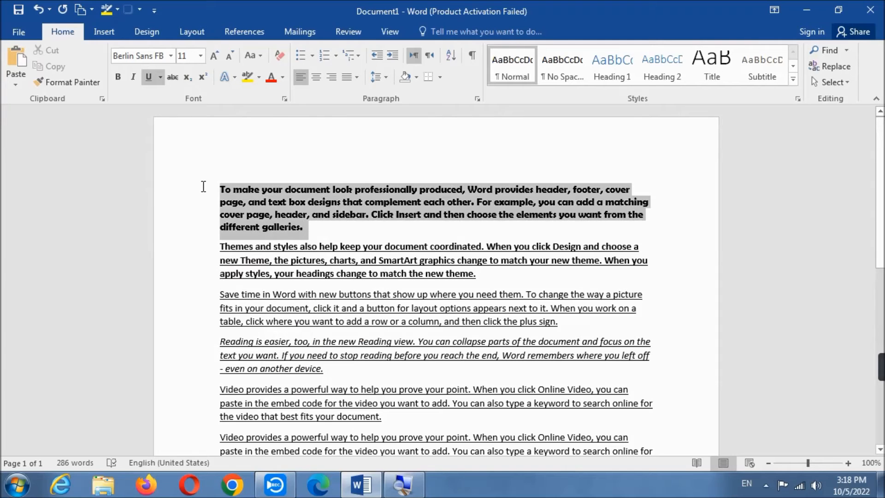
click(149, 77)
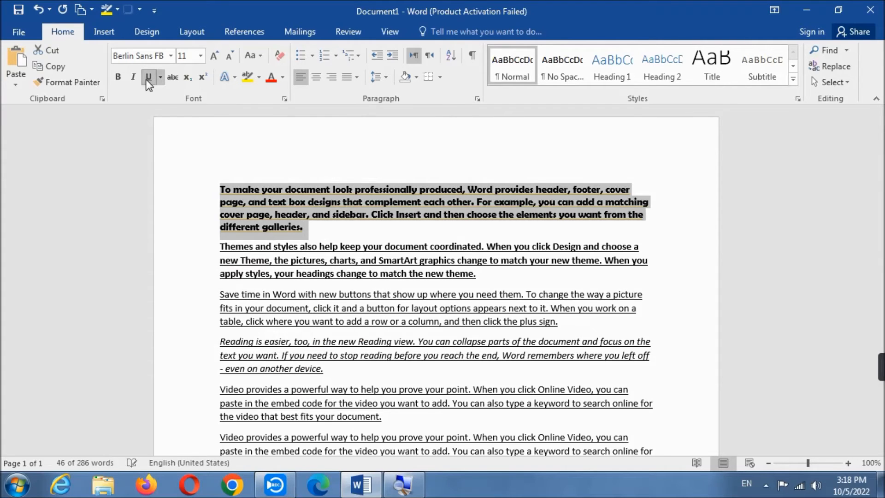
click(314, 228)
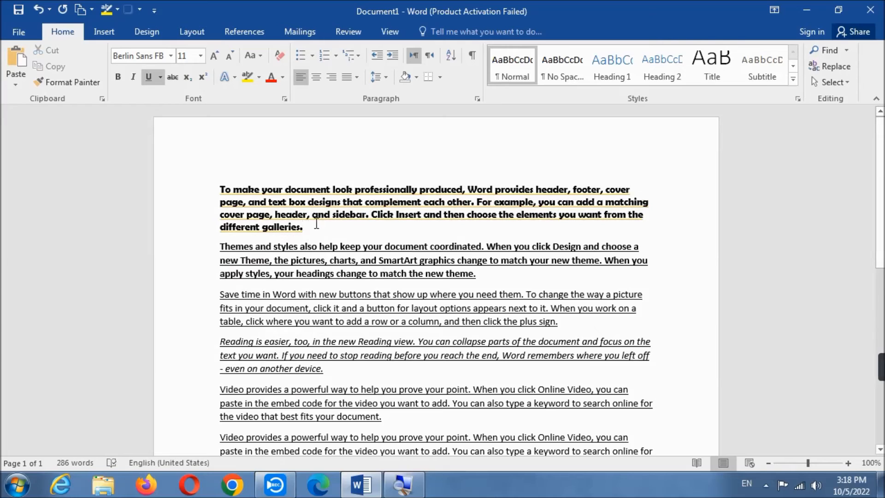
- Change the first paragraph's underline to the thick line style
scroll(316, 220, up, 4)
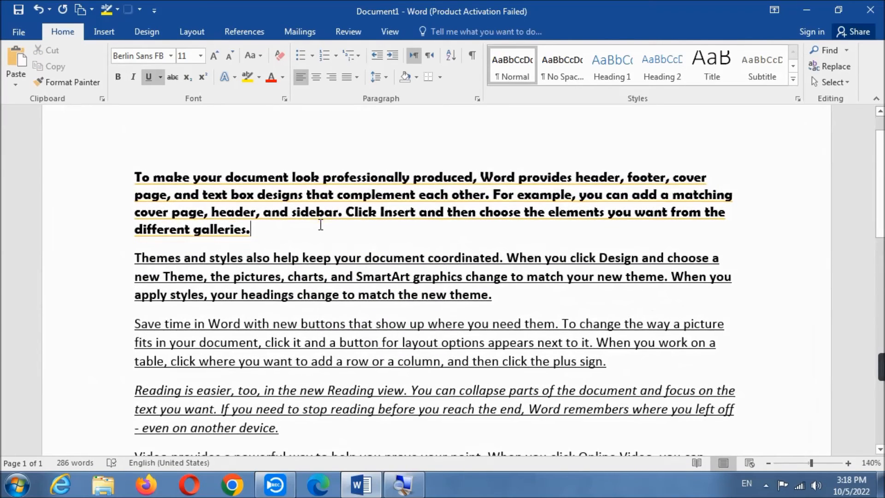
scroll(340, 225, down, 1)
drag(273, 183, 119, 128)
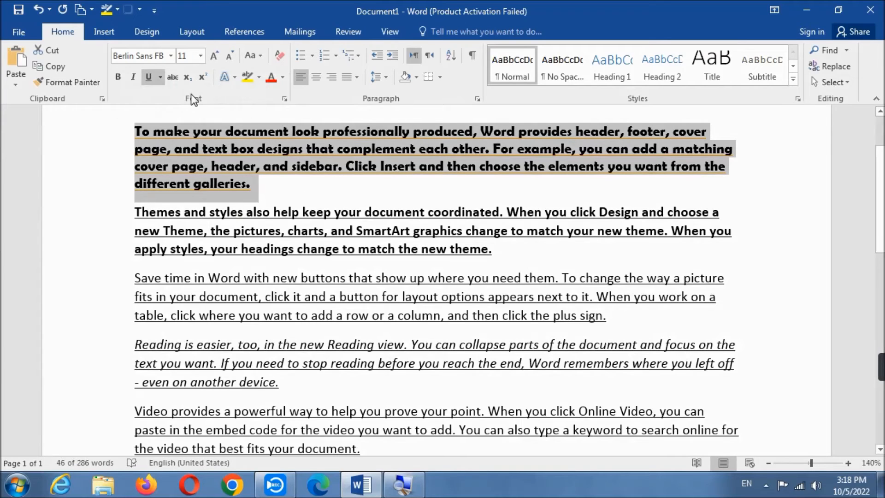
click(160, 77)
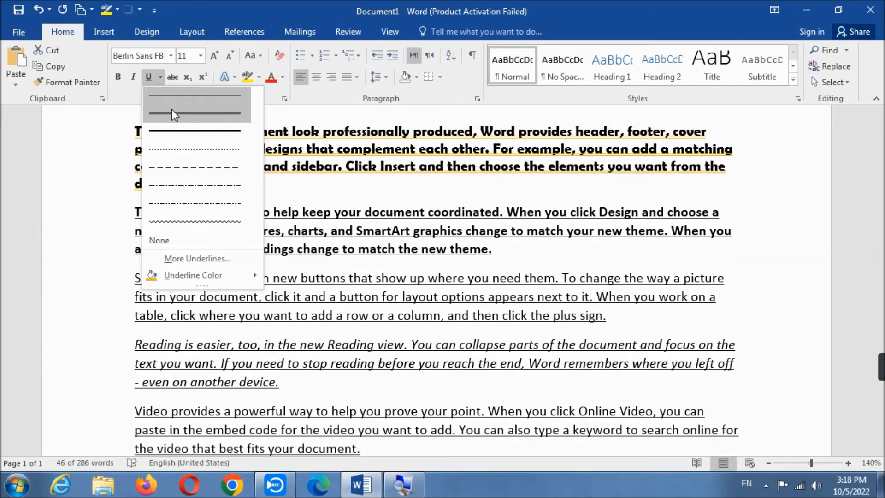
click(177, 134)
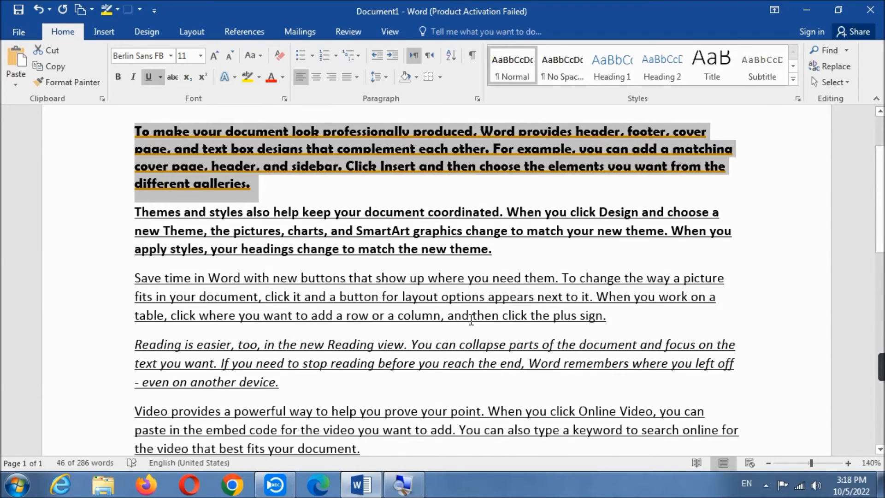
scroll(471, 319, down, 2)
click(328, 175)
scroll(328, 190, up, 2)
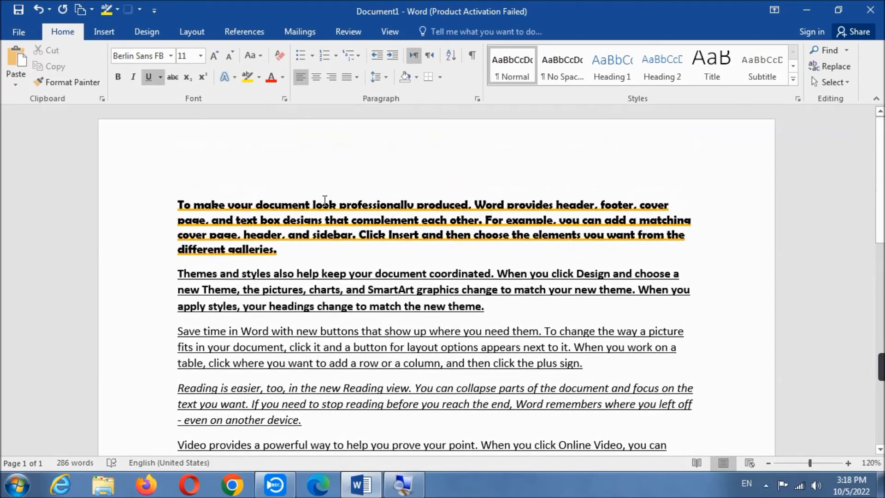
scroll(325, 200, down, 1)
scroll(317, 217, up, 1)
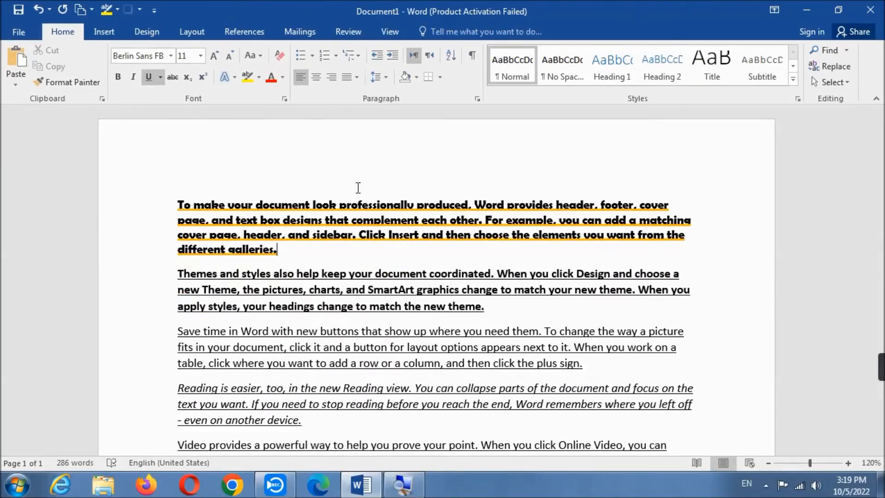
- Enlarge the font of the whole document by five size increments
scroll(461, 332, down, 2)
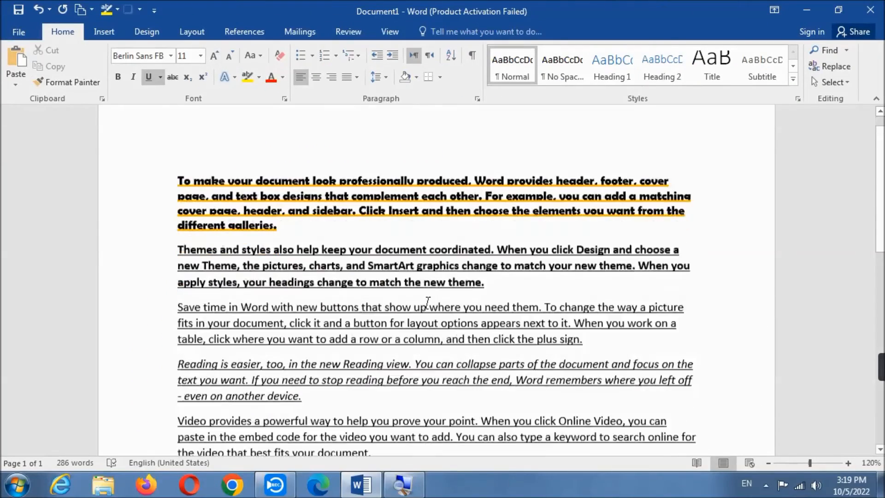
key(ctrl+a)
scroll(427, 303, up, 2)
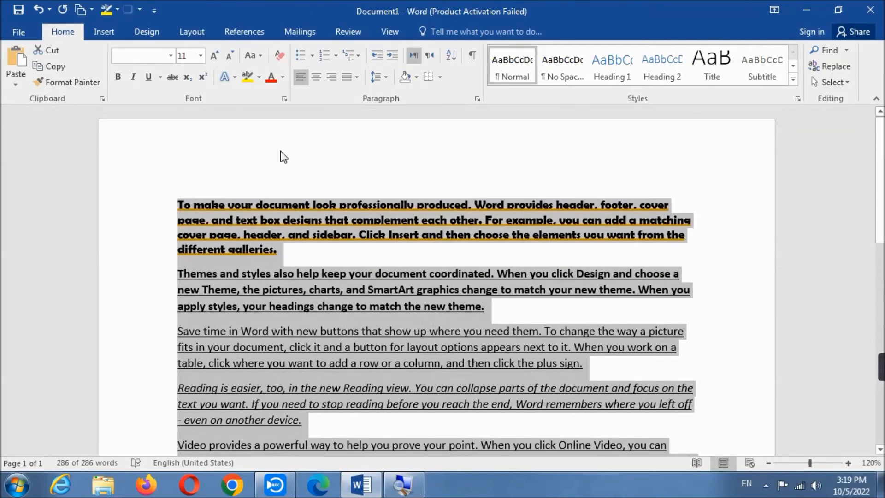
click(214, 52)
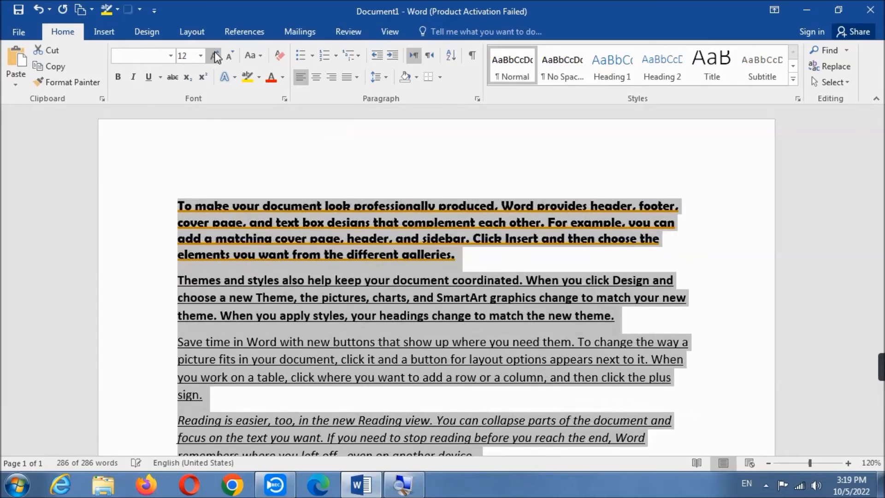
click(214, 51)
click(214, 52)
click(214, 51)
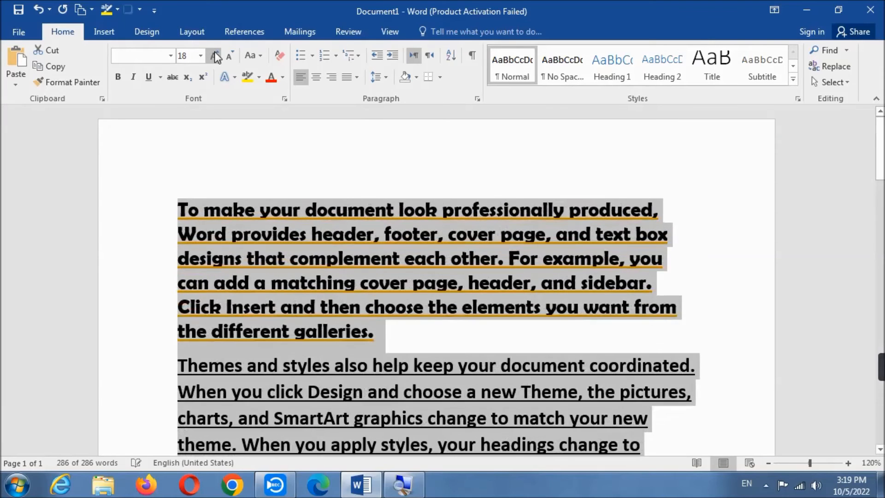
click(215, 52)
- Reduce the font size of the whole document back to 11
click(231, 56)
click(231, 54)
click(231, 54)
click(231, 54)
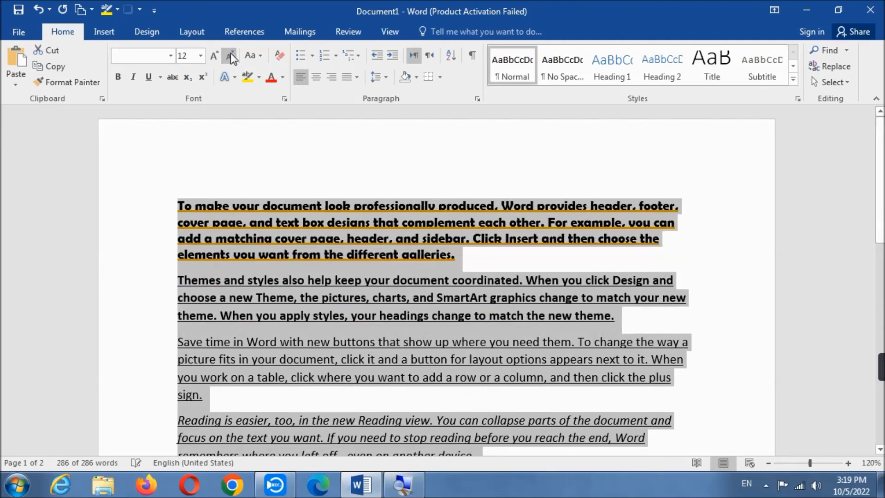
click(231, 54)
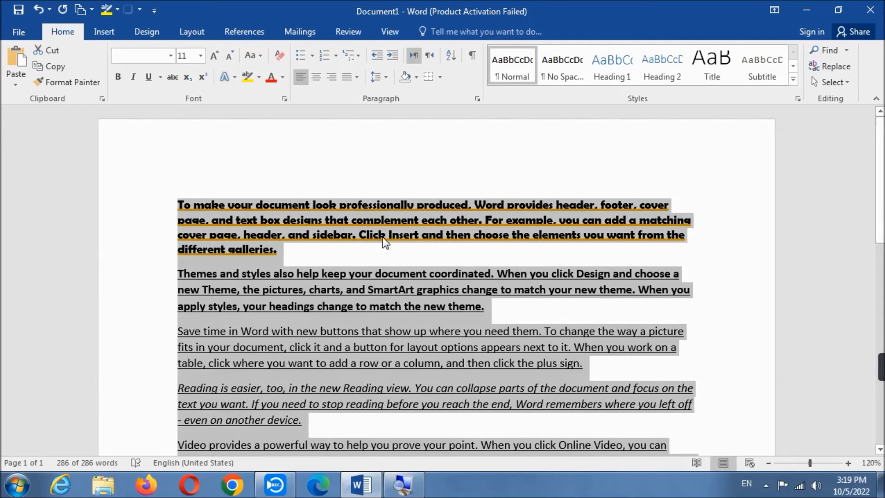
click(385, 249)
scroll(384, 249, down, 2)
scroll(257, 221, up, 2)
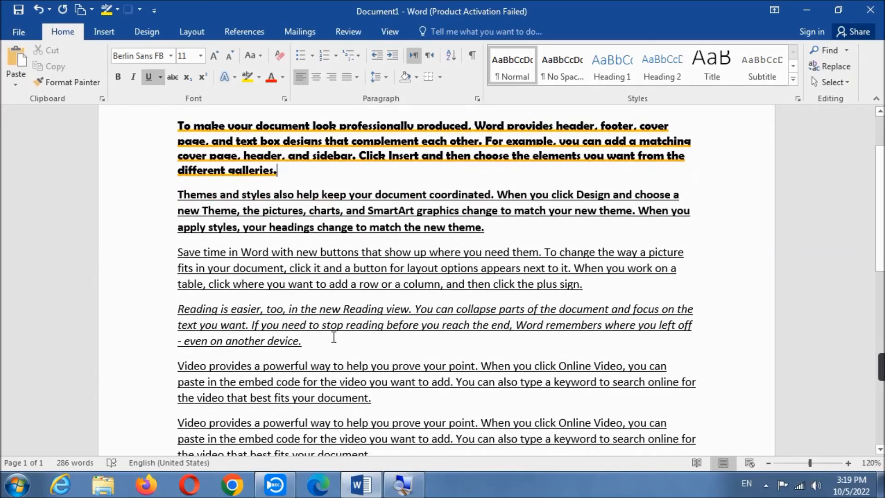
- Clear all formatting from the whole document's text, then deselect it and check the paragraphs from start to end
key(ctrl+a)
scroll(337, 340, up, 2)
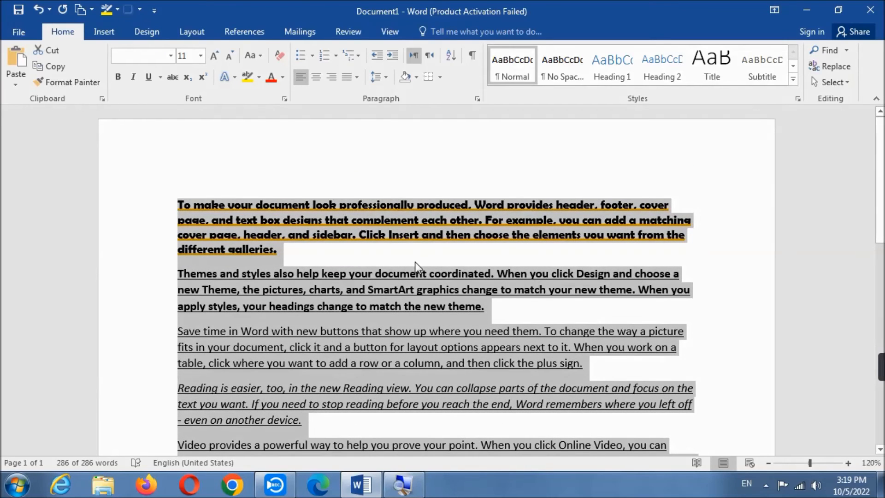
scroll(415, 261, down, 4)
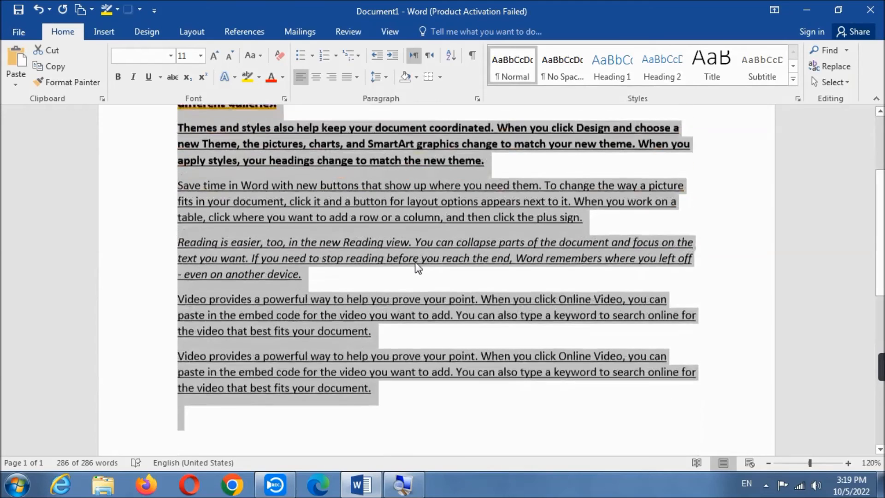
scroll(367, 334, up, 4)
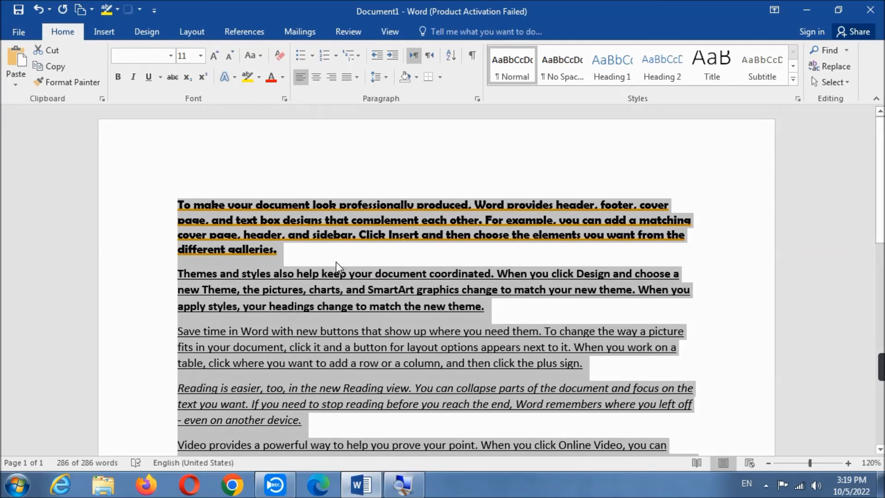
scroll(382, 314, down, 3)
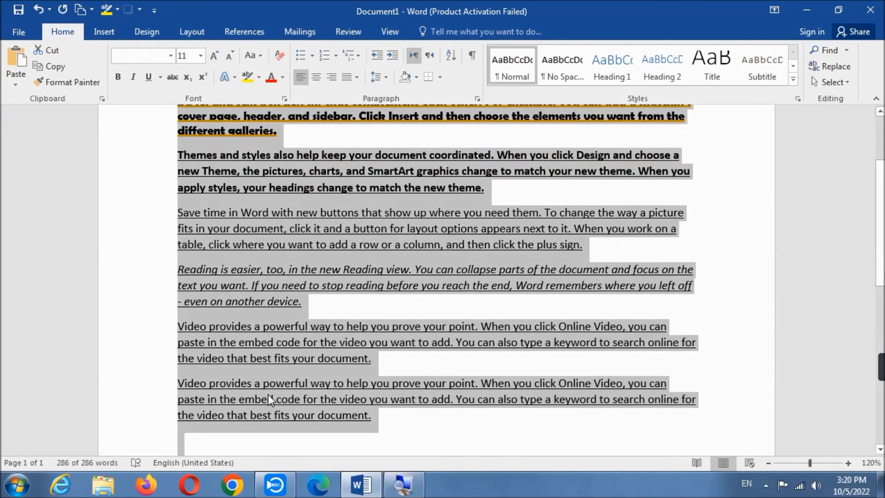
scroll(269, 394, up, 3)
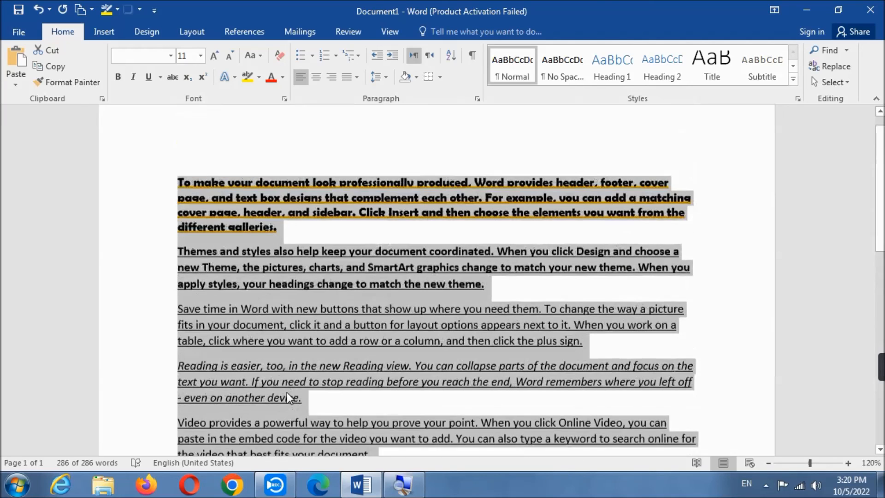
scroll(292, 248, down, 2)
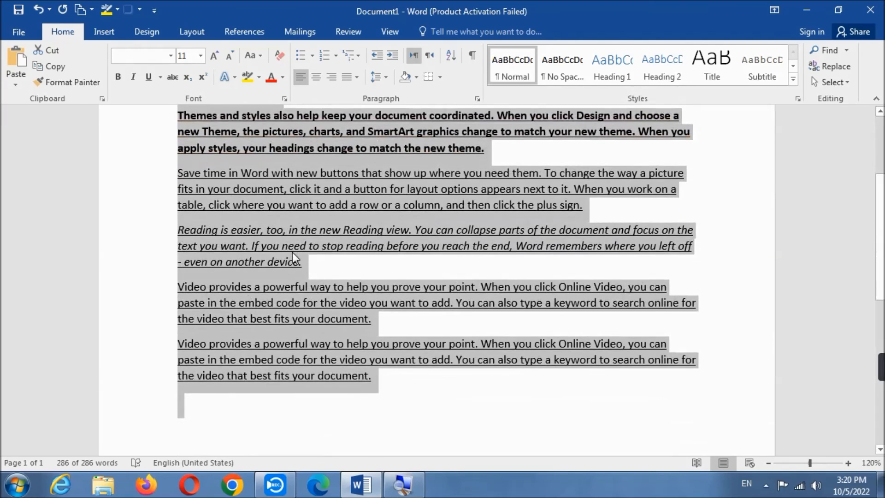
scroll(292, 252, up, 2)
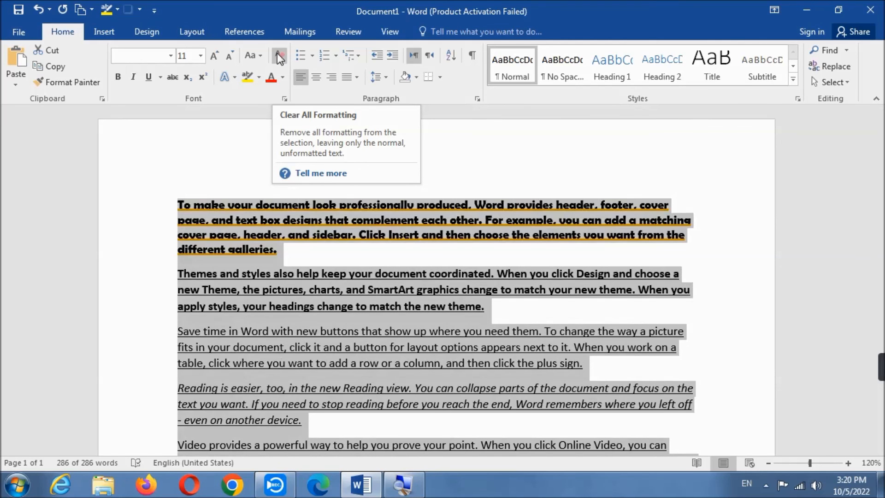
click(280, 57)
scroll(390, 204, down, 3)
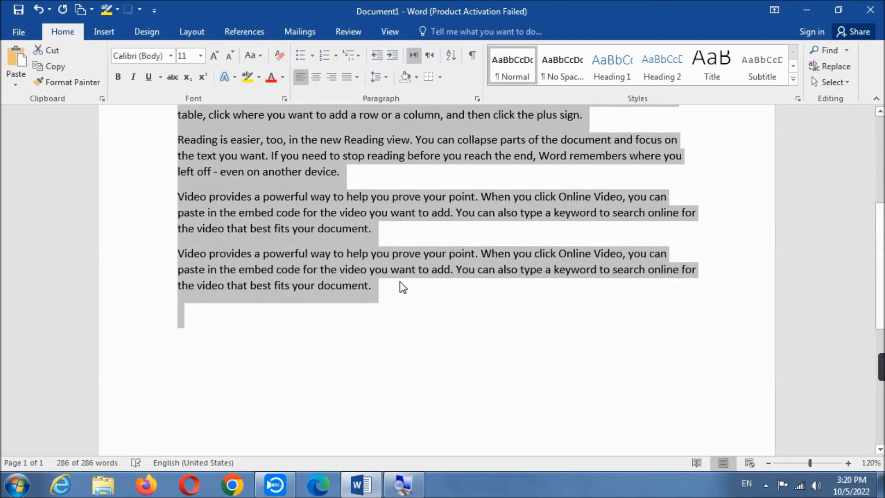
click(388, 290)
scroll(386, 287, up, 3)
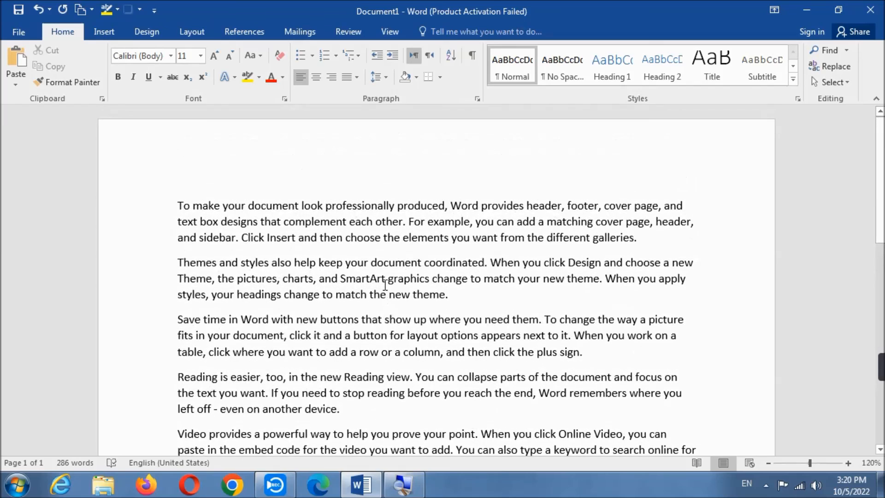
scroll(385, 284, down, 3)
scroll(385, 224, up, 5)
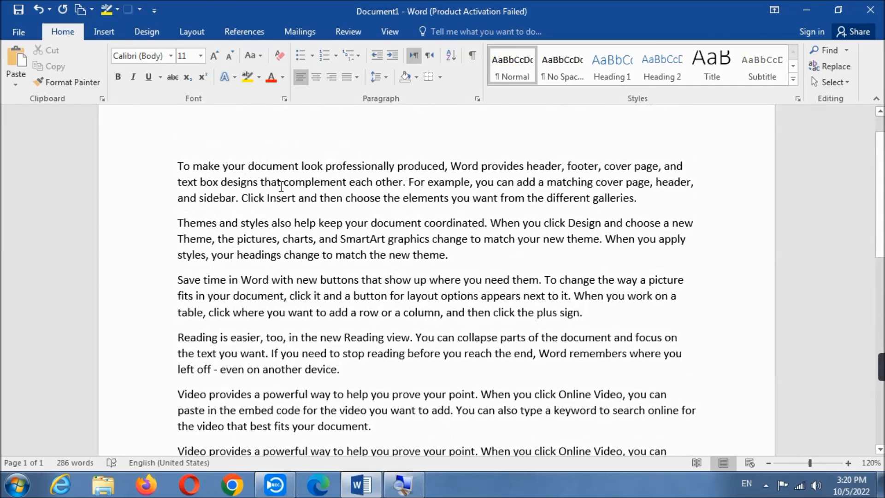